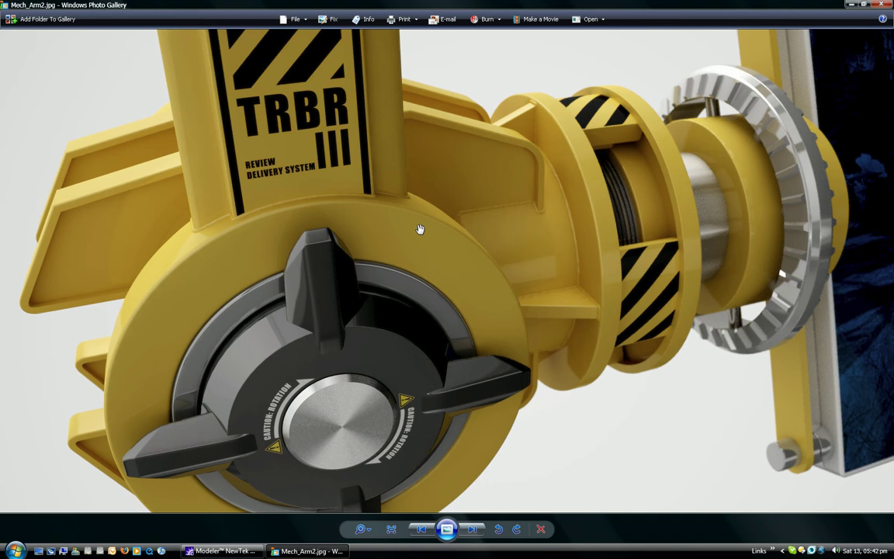
- Examine the welded joints in the Mech_Arm2.jpg reference render and switch to LightWave Modeler
drag(381, 213, 394, 240)
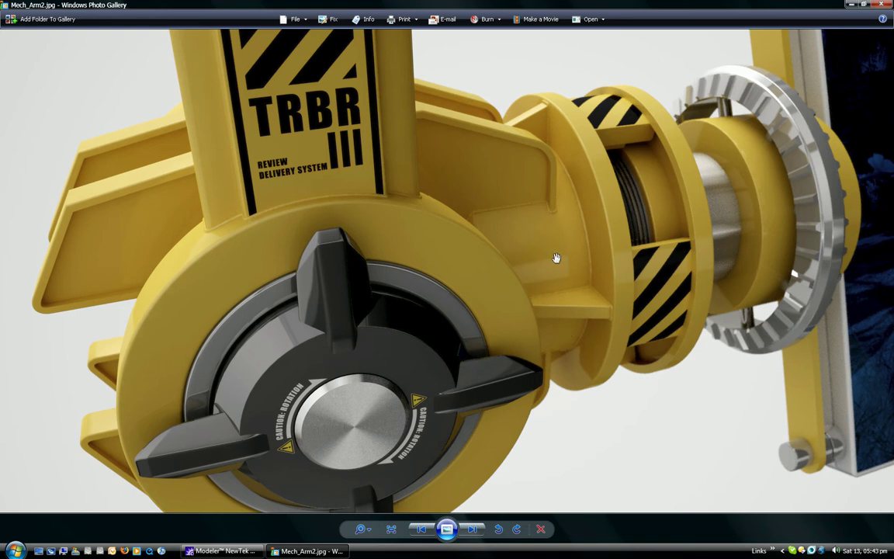
drag(548, 256, 540, 257)
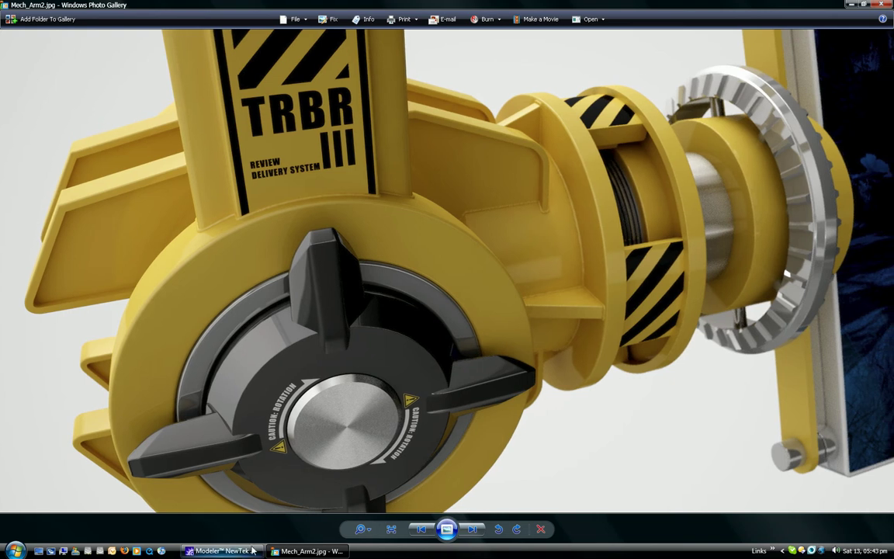
click(221, 550)
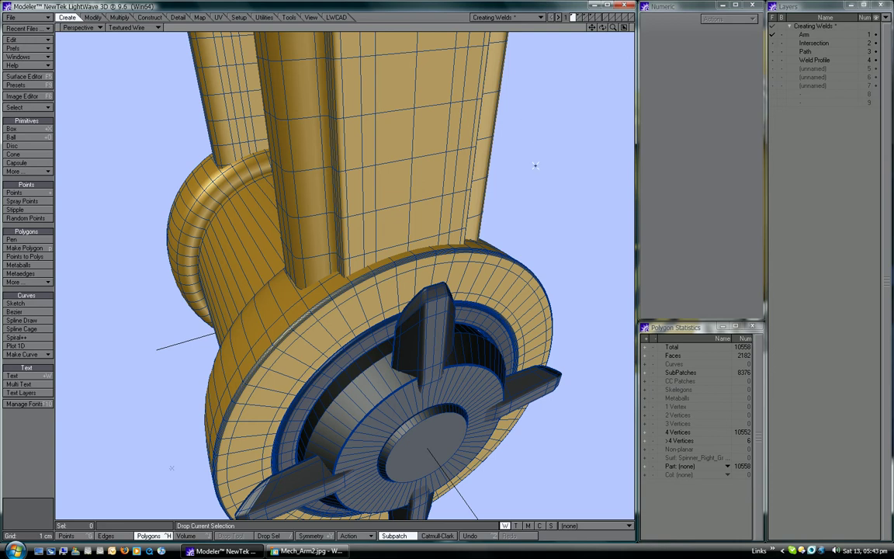
- Examine where the arm's upright meets the round housing, selecting the whole connected upright and dropping the selection
alt+drag(539, 164, 306, 268)
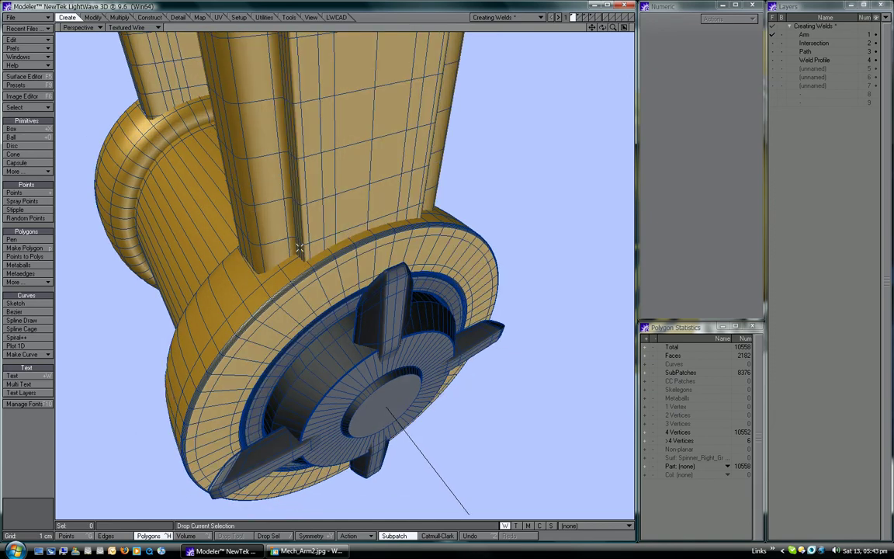
click(351, 182)
key(])
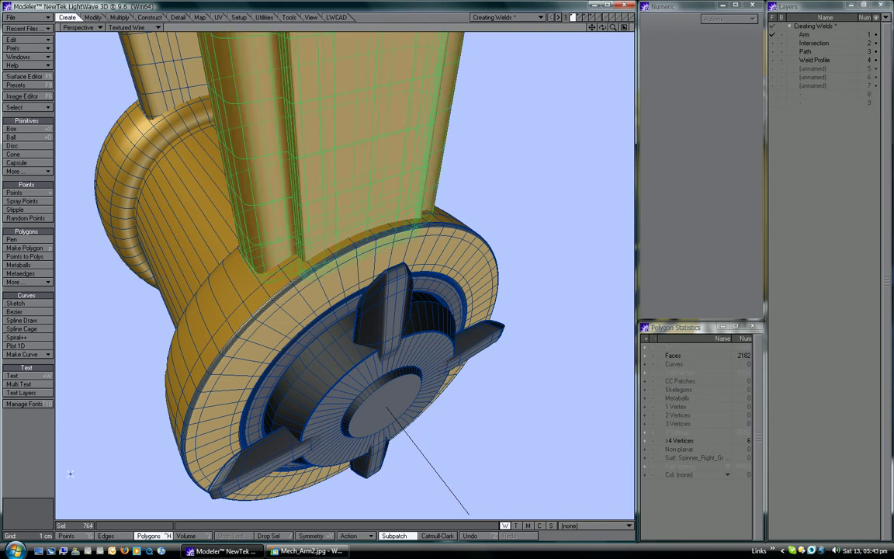
key(slash)
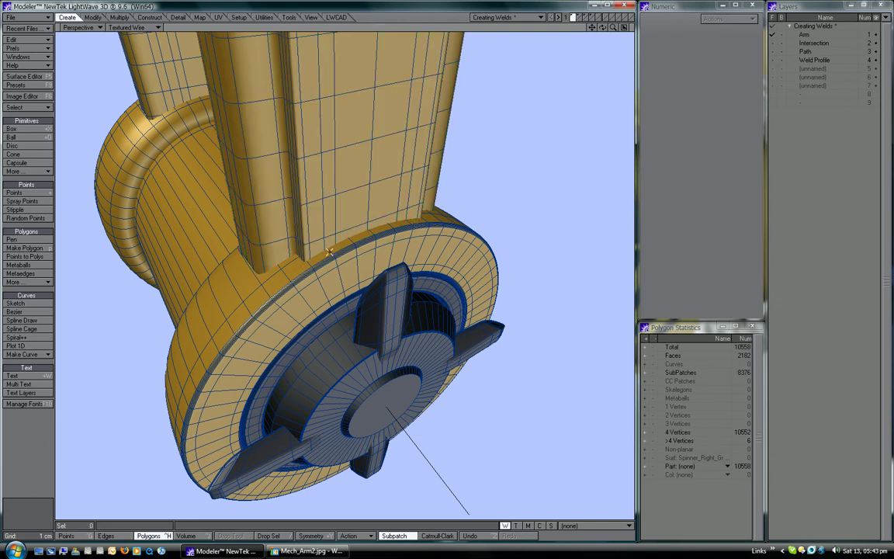
alt+drag(340, 258, 341, 234)
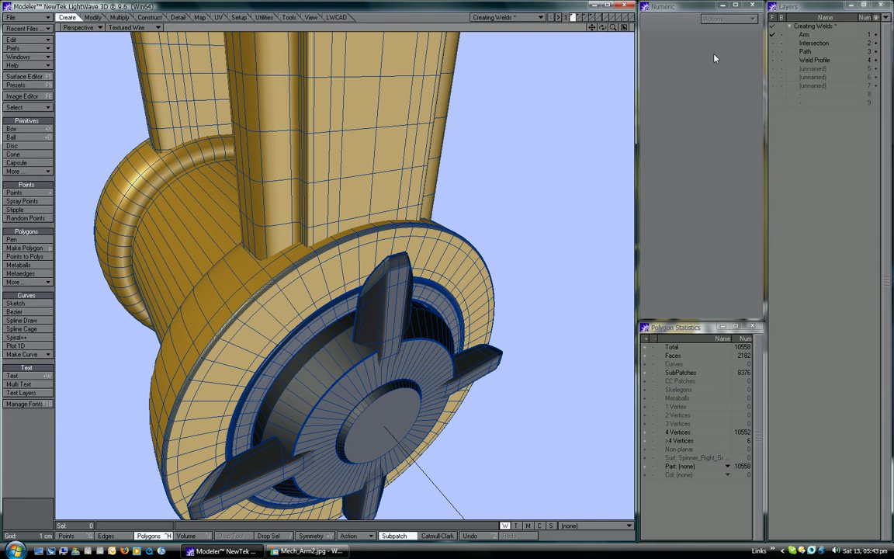
- Show the Intersection layer and compare its curved surface with the Arm layer in the background
click(773, 43)
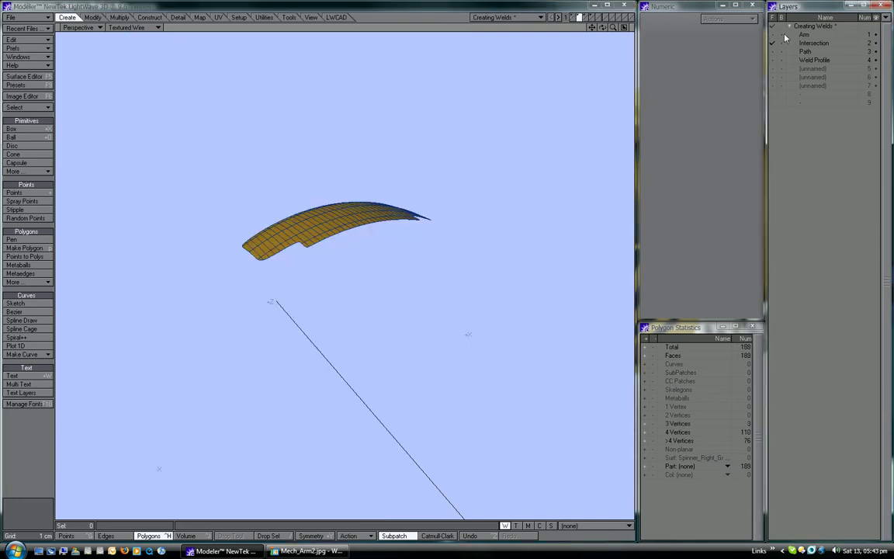
key(a)
alt+drag(496, 188, 280, 276)
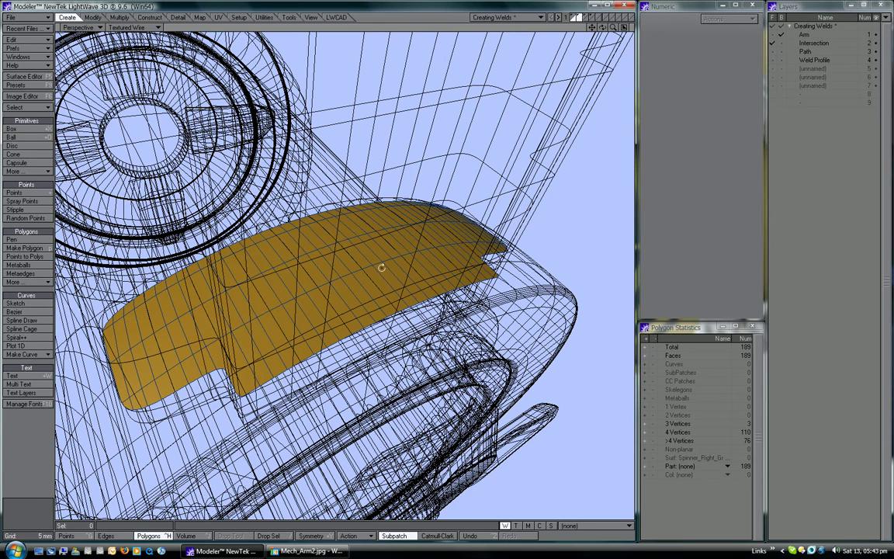
alt+drag(381, 267, 435, 186)
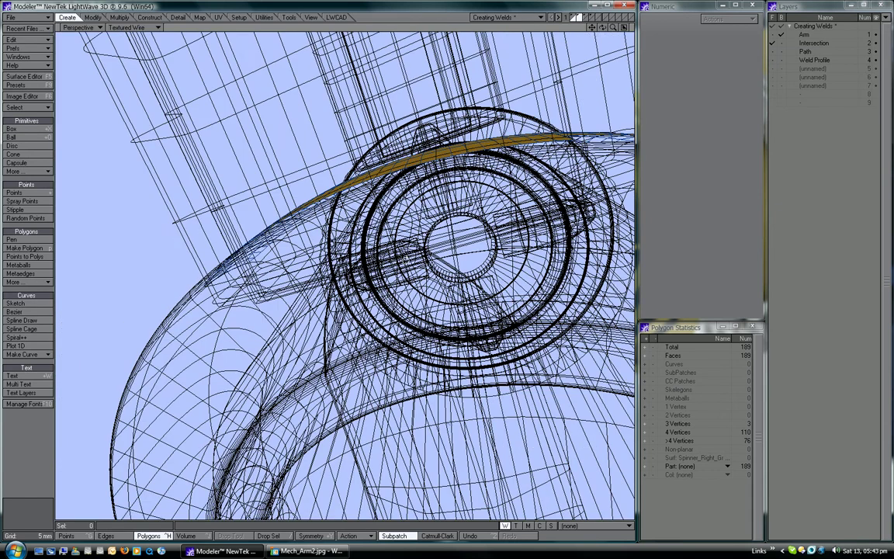
alt+drag(403, 256, 390, 320)
key(2)
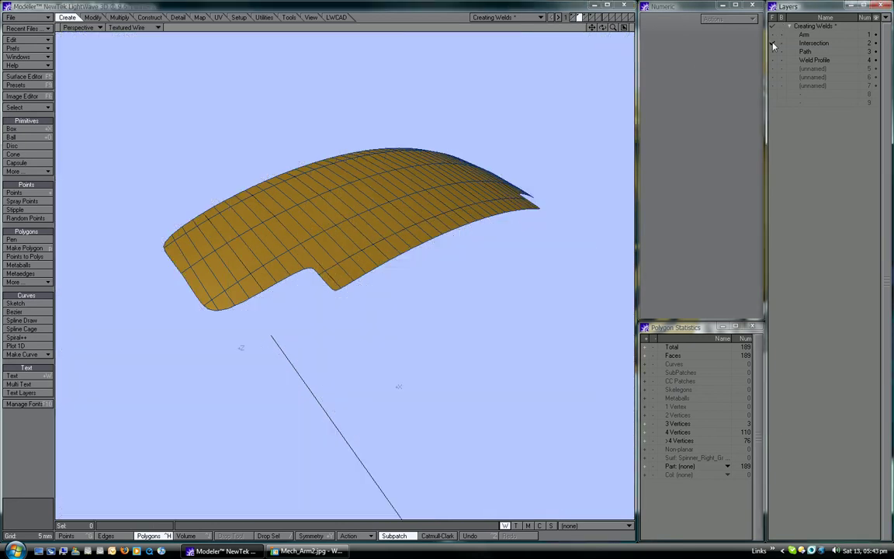
- Select the points along the notched outer edge of the intersection surface
key(ctrl+g)
drag(346, 284, 288, 272)
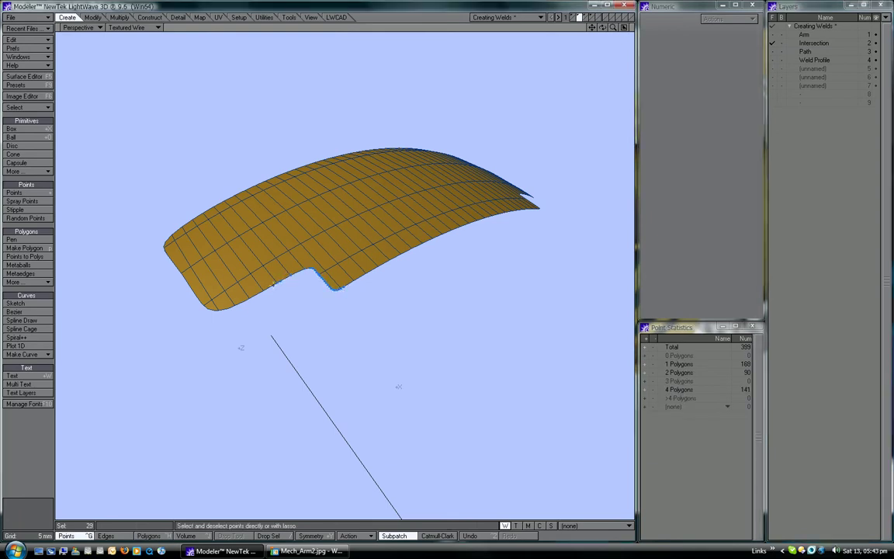
alt+drag(383, 178, 381, 265)
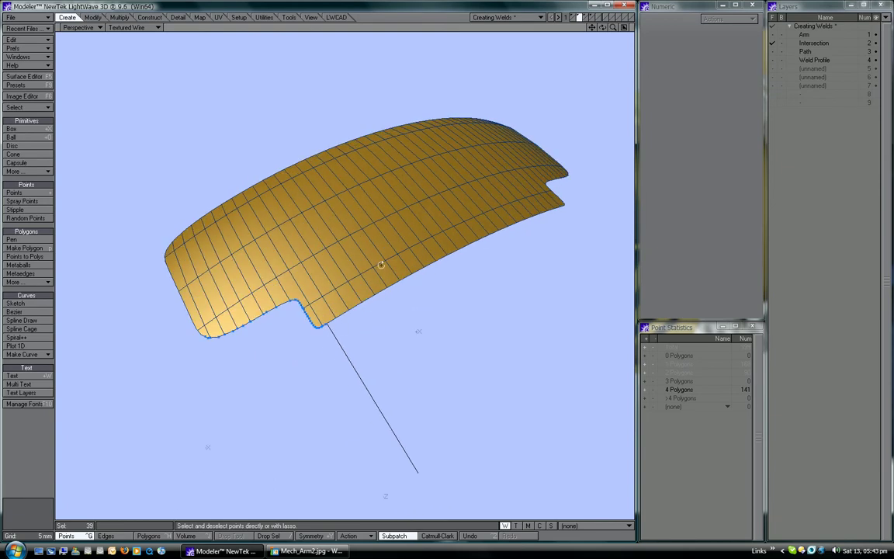
- Show the Path layer in the four-viewport layout and examine the points along the curve's corners
key(3)
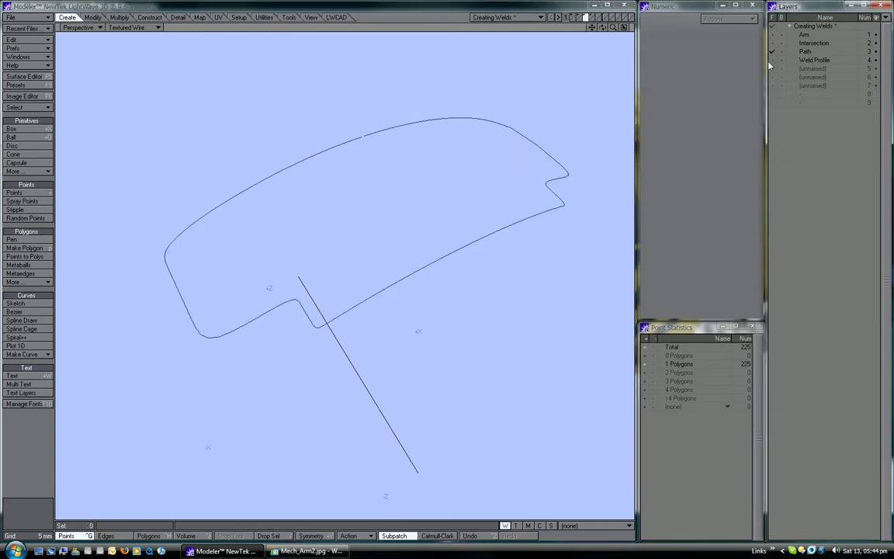
alt+drag(440, 154, 415, 163)
key(KP_0)
key(a)
scroll(172, 193, up, 4)
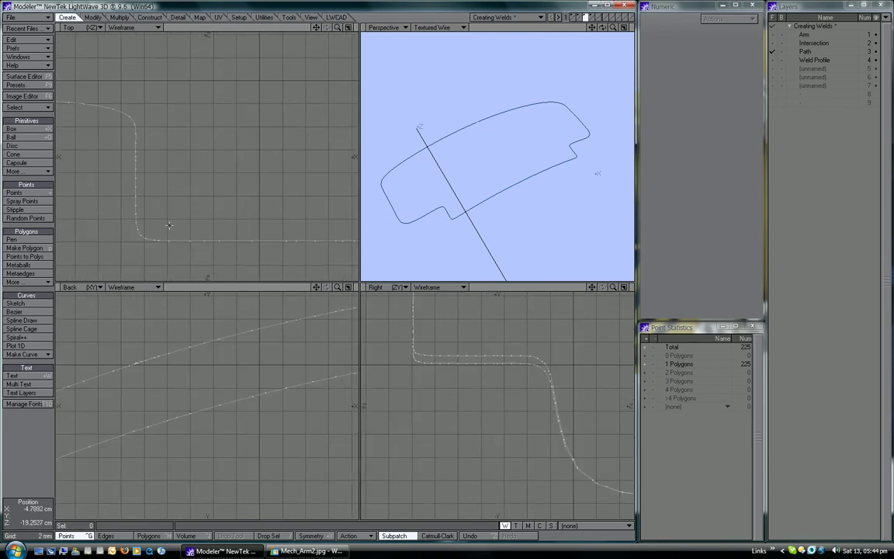
scroll(155, 210, down, 3)
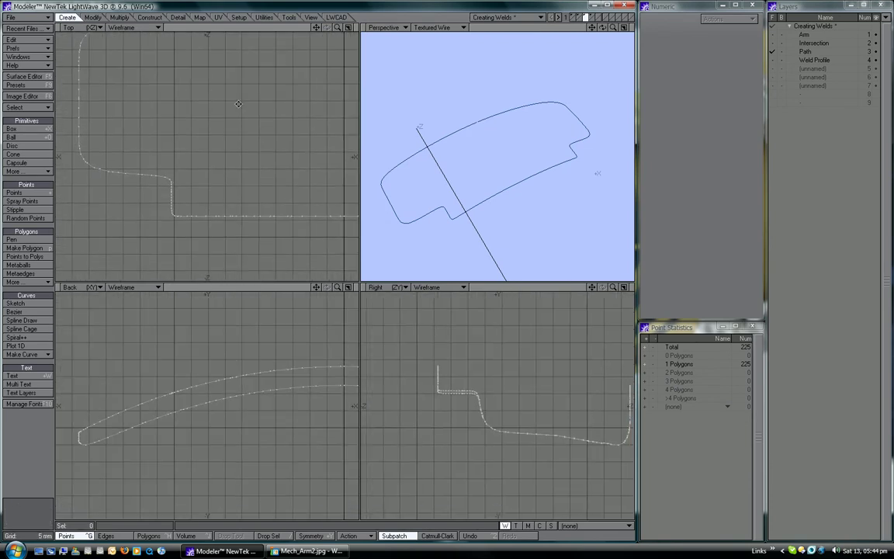
scroll(238, 138, up, 3)
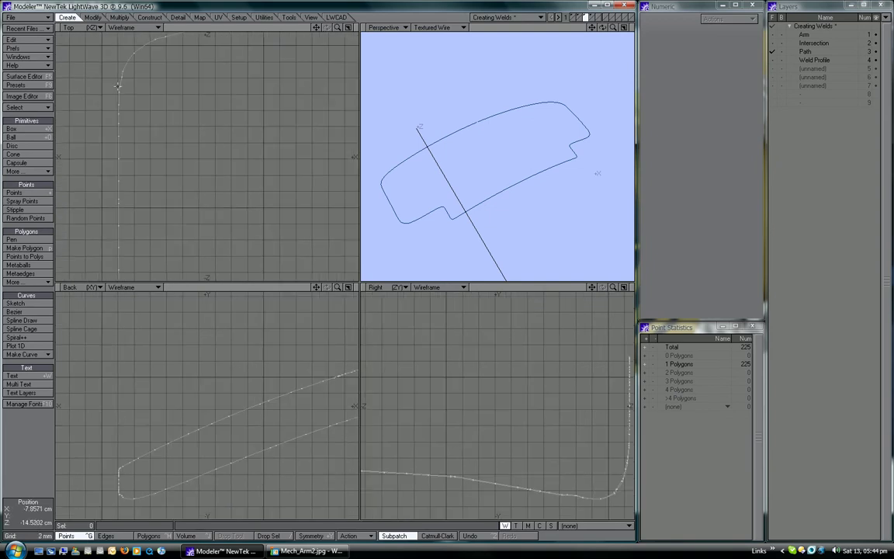
- Select two neighbouring points near the path's rounded corner and try Weld Average on them
drag(120, 86, 180, 104)
ctrl+shift+right_click(213, 99)
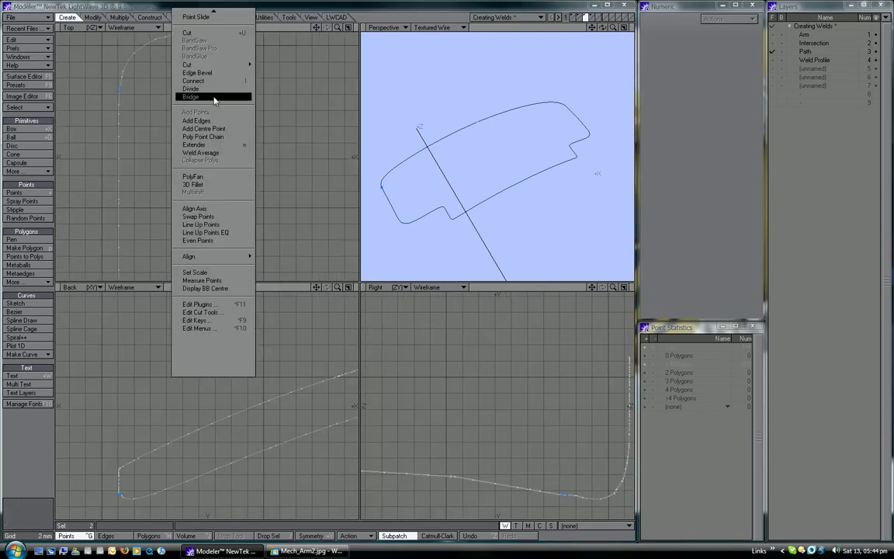
click(203, 153)
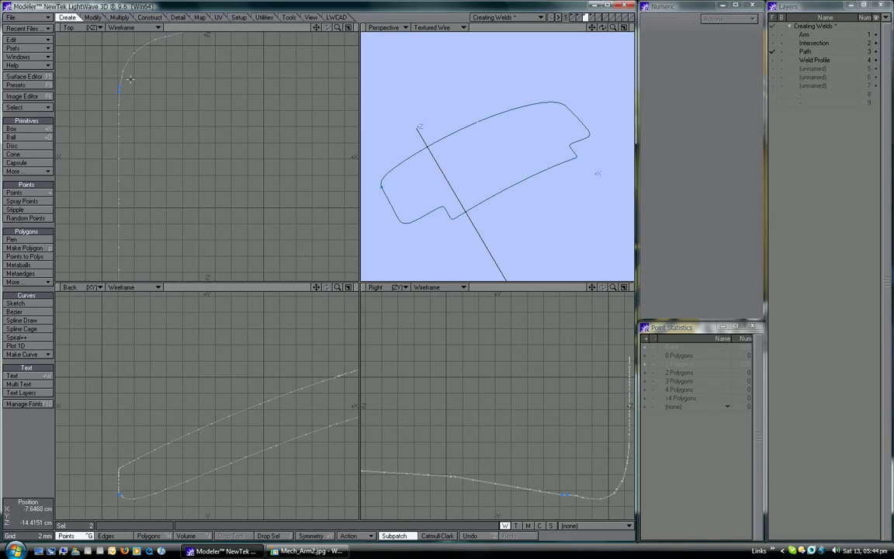
- Examine the point spacing around the path's notch and rounded corners, and select the path curve in polygon mode
key(a)
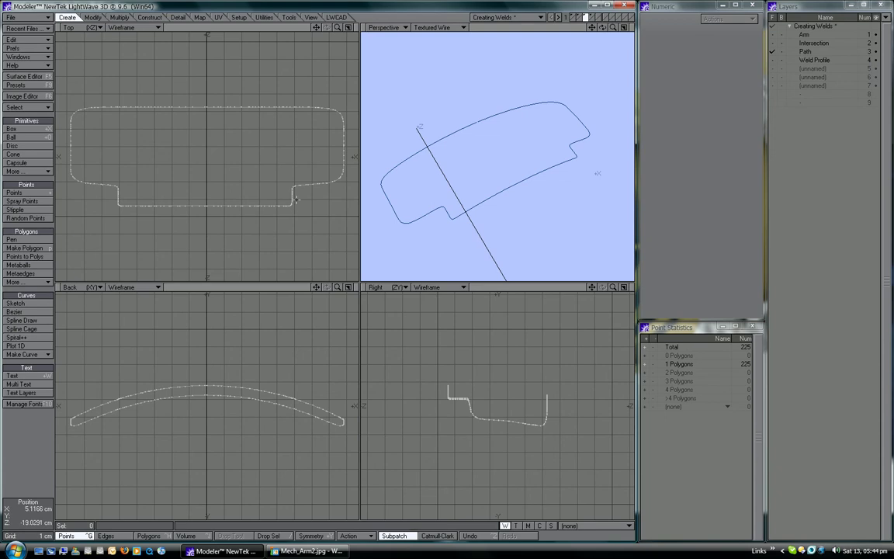
ctrl+alt+drag(293, 199, 327, 189)
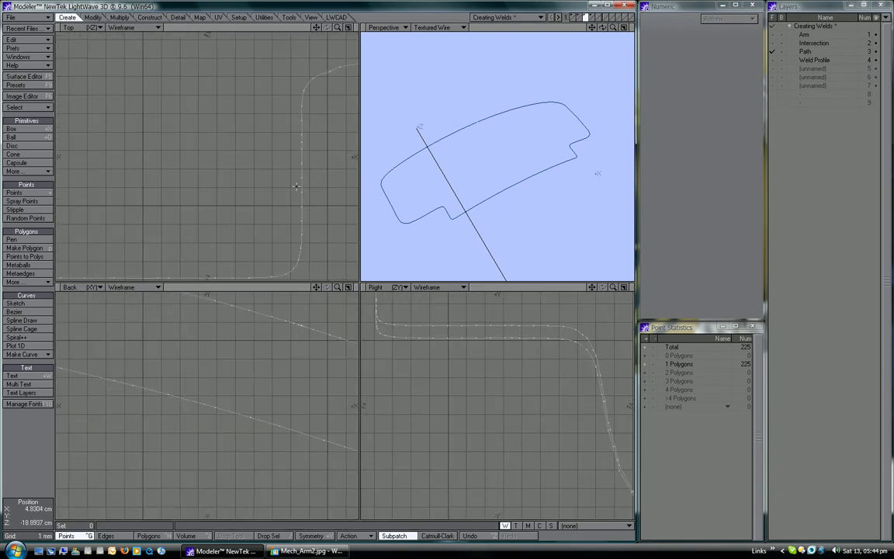
key(a)
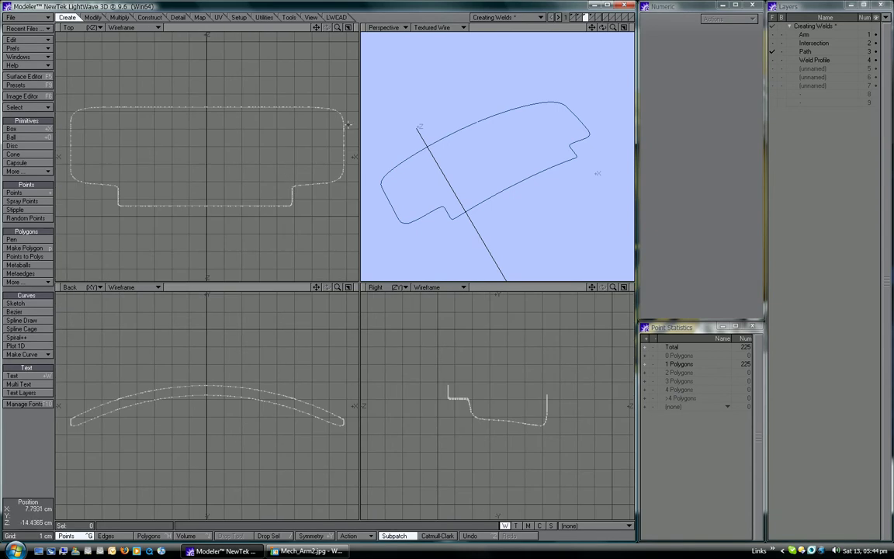
ctrl+alt+drag(344, 181, 392, 173)
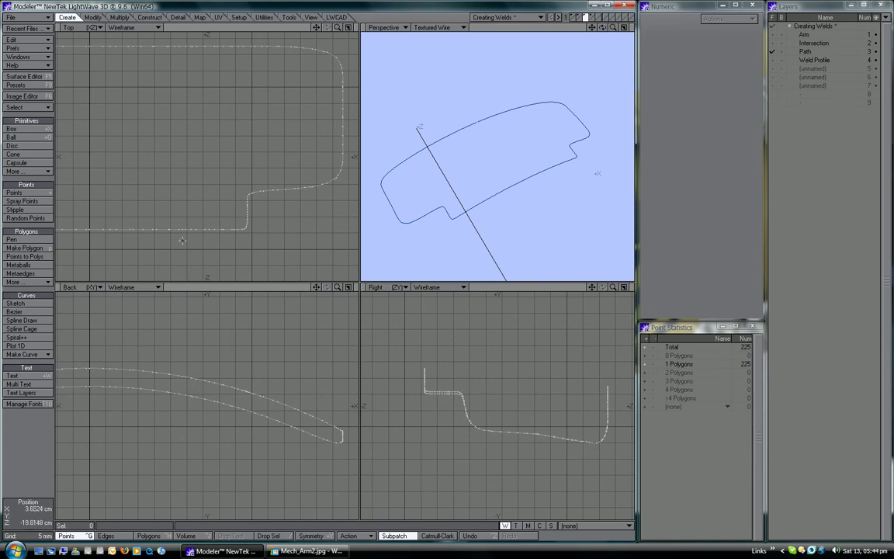
key(a)
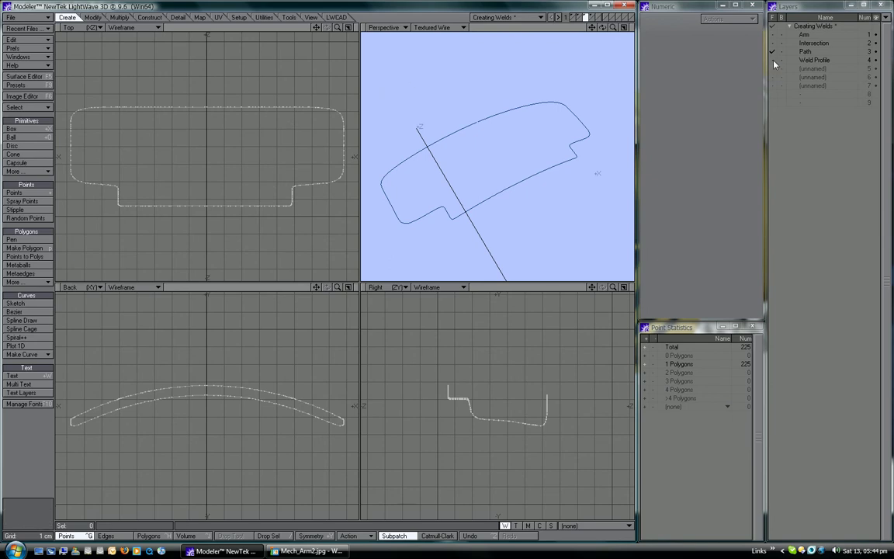
key(ctrl+h)
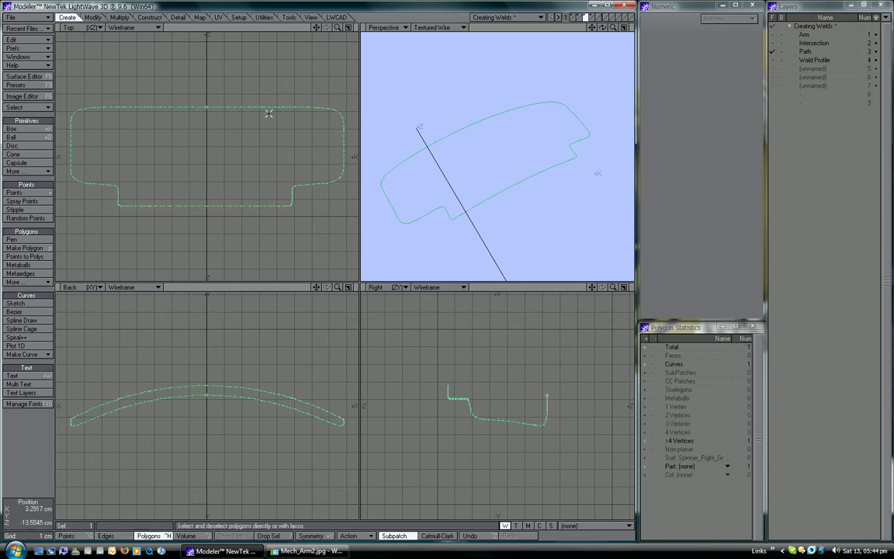
- Make Weld Profile the foreground layer with Path as its background layer, and check the octagonal profile
click(773, 60)
key(a)
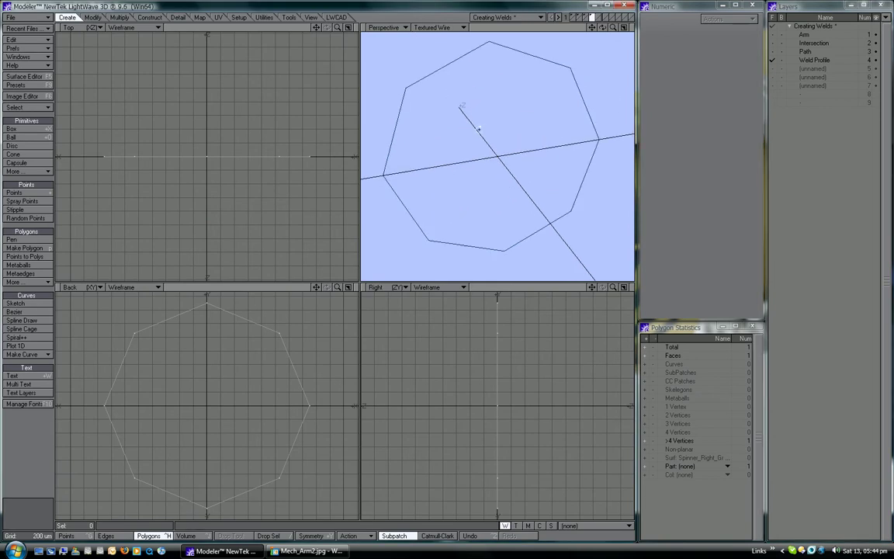
alt+drag(494, 153, 470, 140)
ctrl+alt+drag(289, 339, 227, 361)
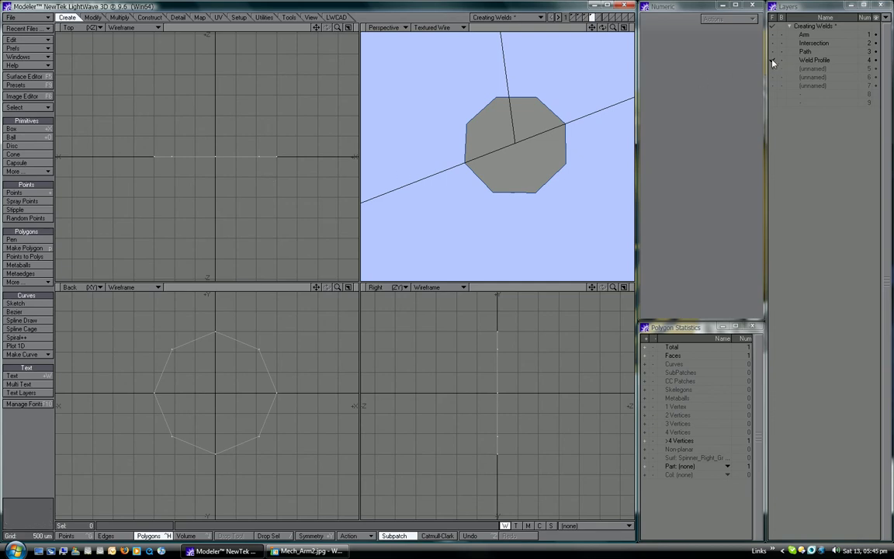
key(a)
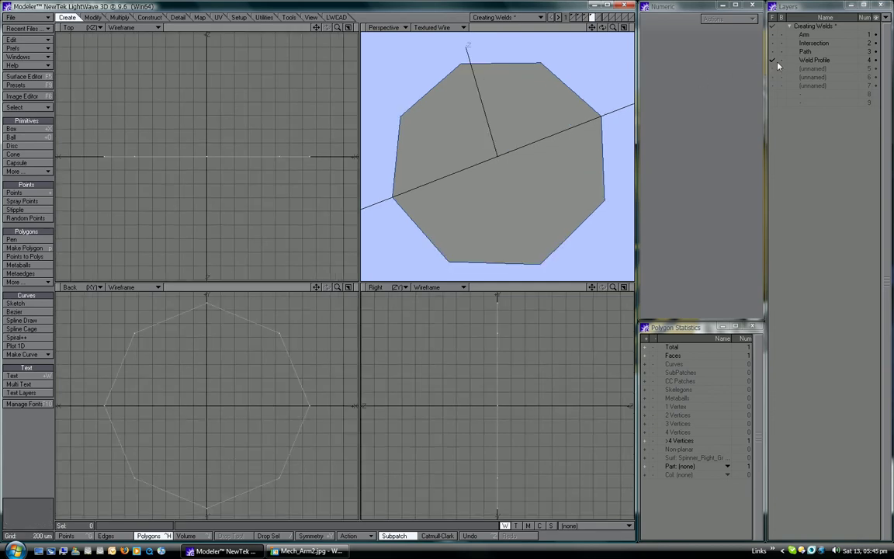
click(781, 52)
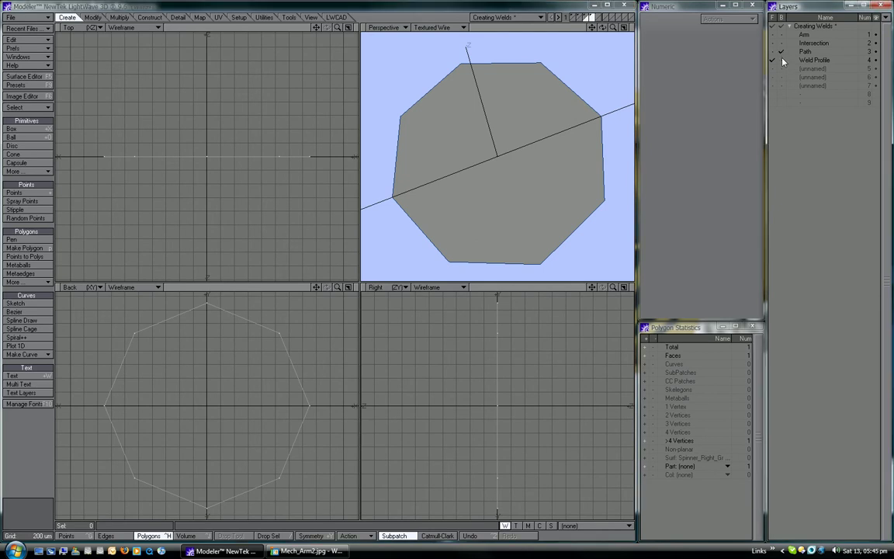
key(a)
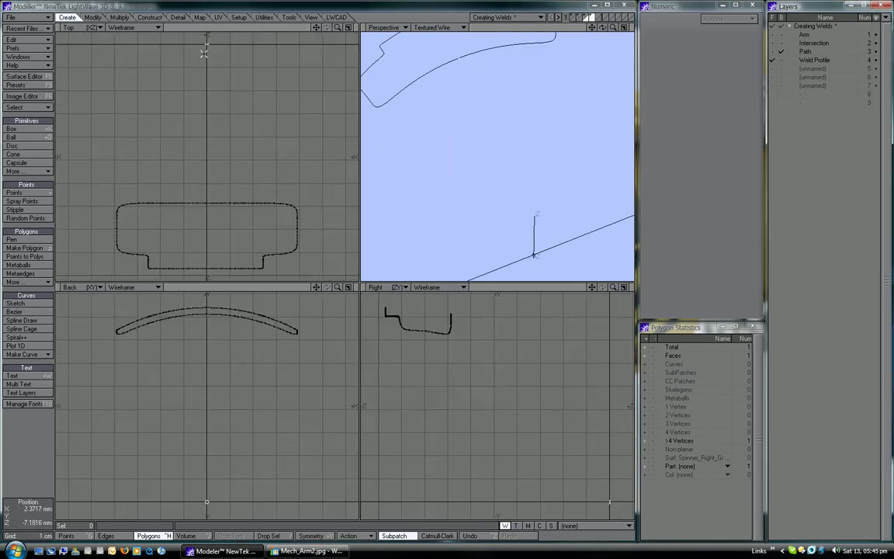
key(comma)
- Align the weld profile to the start of the path with First Contact, using the Connect source and angle and move values of 0
right_click(267, 109)
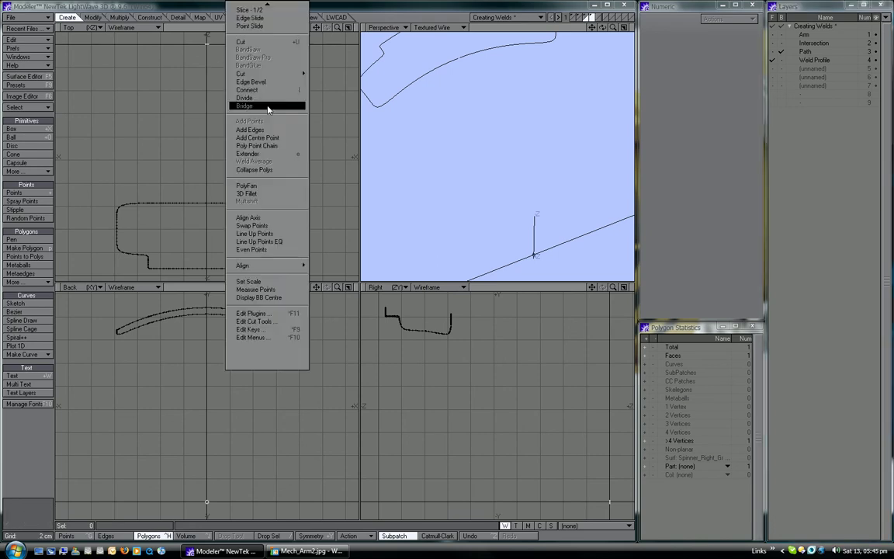
mouse_move(266, 267)
ctrl+shift+drag(264, 266, 348, 284)
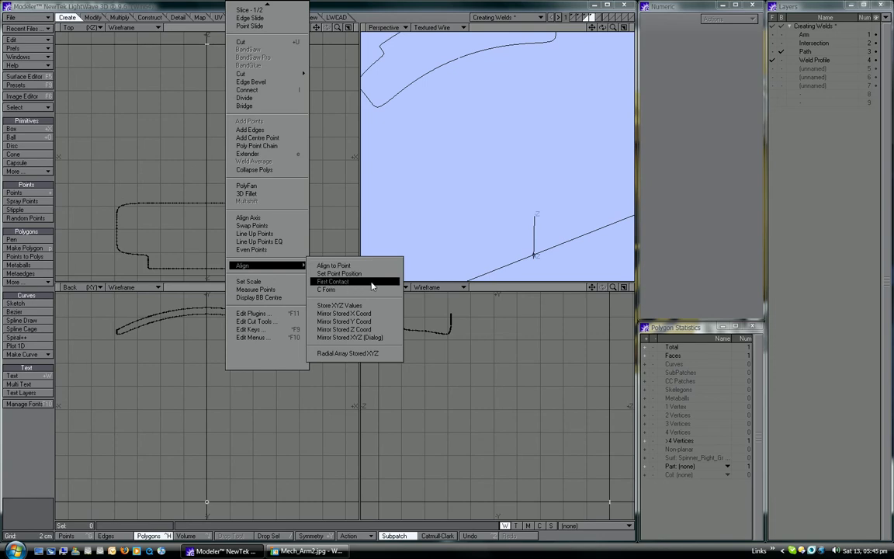
ctrl+shift+drag(371, 285, 371, 286)
drag(277, 215, 351, 193)
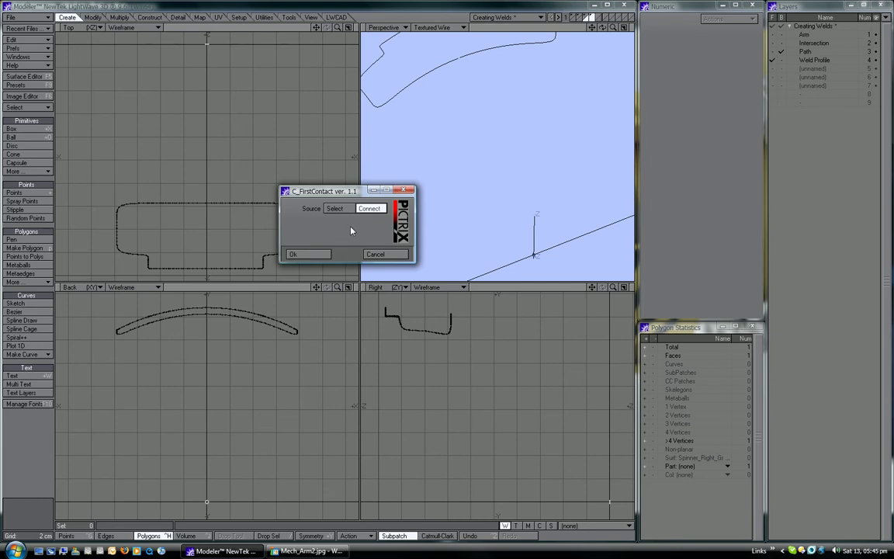
click(307, 254)
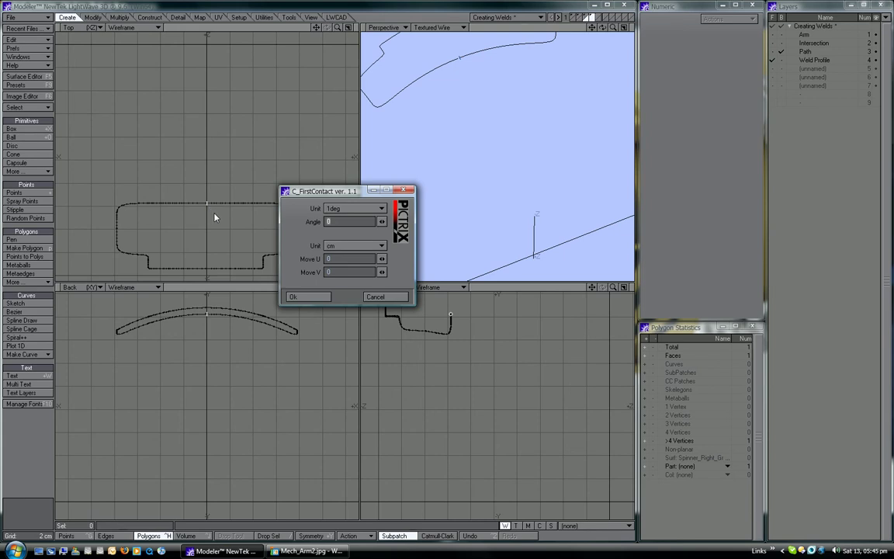
click(336, 223)
click(308, 296)
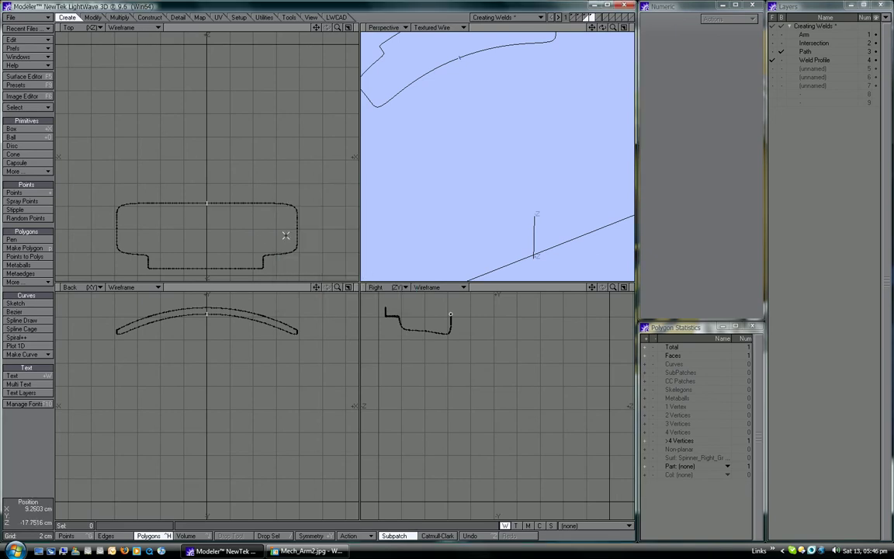
- Flip the aligned weld profile polygon so that it faces the other way at the start of the path
key(a)
alt+drag(535, 160, 525, 197)
key(f)
mouse_move(447, 186)
alt+mouse_down()
mouse_move(500, 175)
mouse_move(489, 186)
alt+mouse_up()
mouse_move(489, 187)
ctrl+alt+mouse_down()
mouse_move(465, 182)
mouse_move(493, 182)
mouse_move(565, 136)
mouse_move(479, 196)
mouse_move(491, 199)
ctrl+alt+mouse_up()
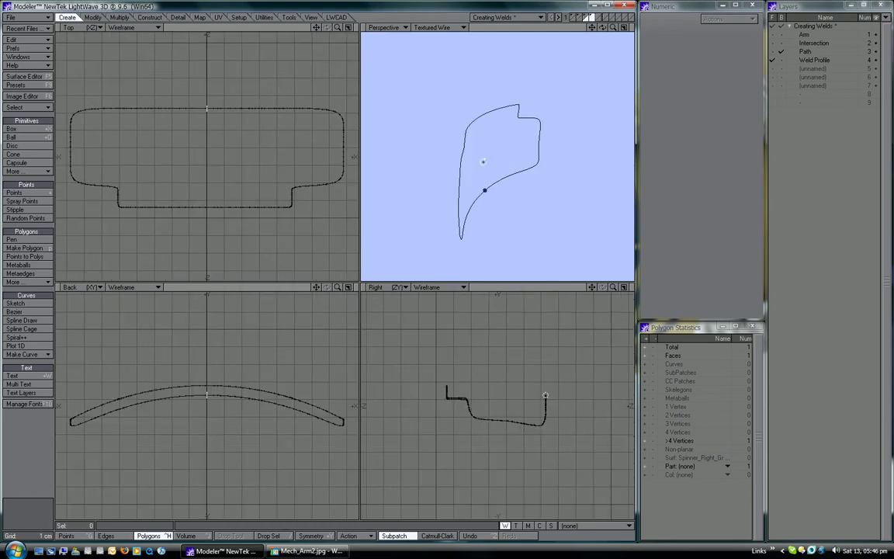
alt+drag(482, 161, 463, 191)
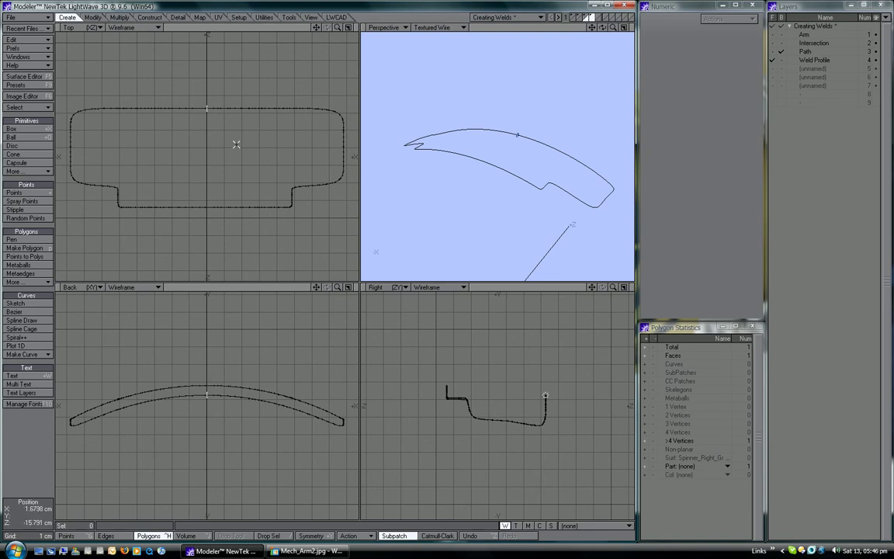
- Rail Extrude the weld profile along the background path using Uniform Lengths with 300 segments and Oriented enabled
key(ctrl+r)
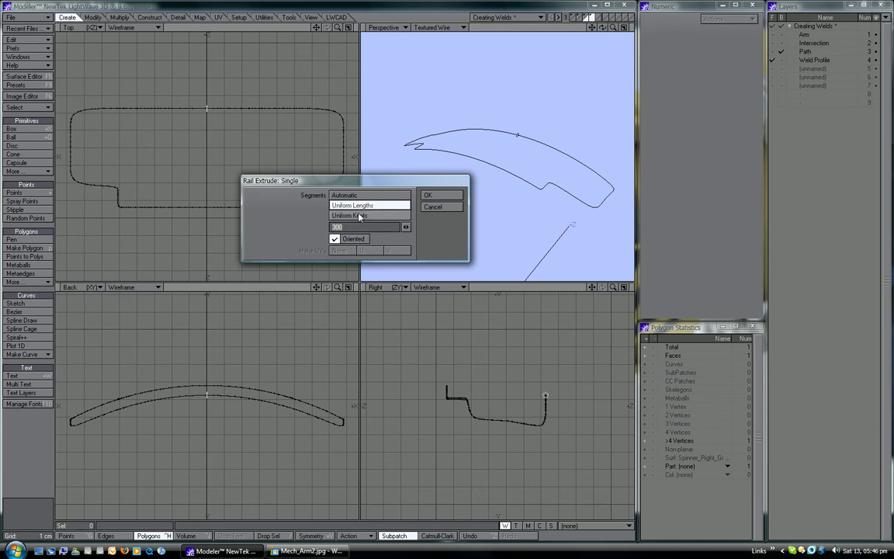
click(435, 195)
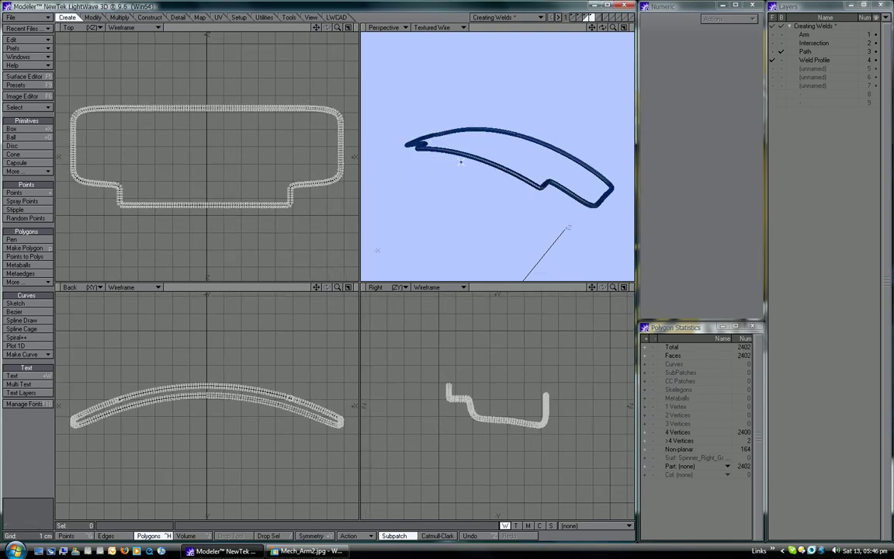
key(0)
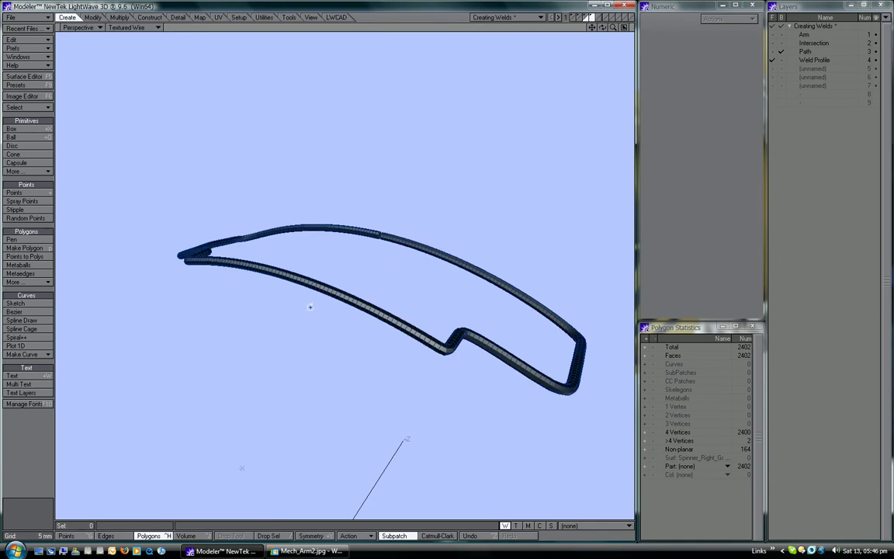
- Select the facing end-cap polygons at the seam of the extruded weld and Bridge them to close the loop
alt+drag(302, 318, 299, 260)
alt+shift+drag(328, 190, 340, 238)
ctrl+alt+drag(339, 237, 388, 197)
click(313, 207)
shift+click(332, 196)
shift+click(353, 191)
shift+click(373, 184)
alt+drag(312, 232, 360, 216)
alt+drag(291, 229, 349, 209)
shift+click(346, 209)
key(shift+a)
alt+drag(361, 246, 354, 214)
ctrl+shift+click(350, 123)
click(349, 122)
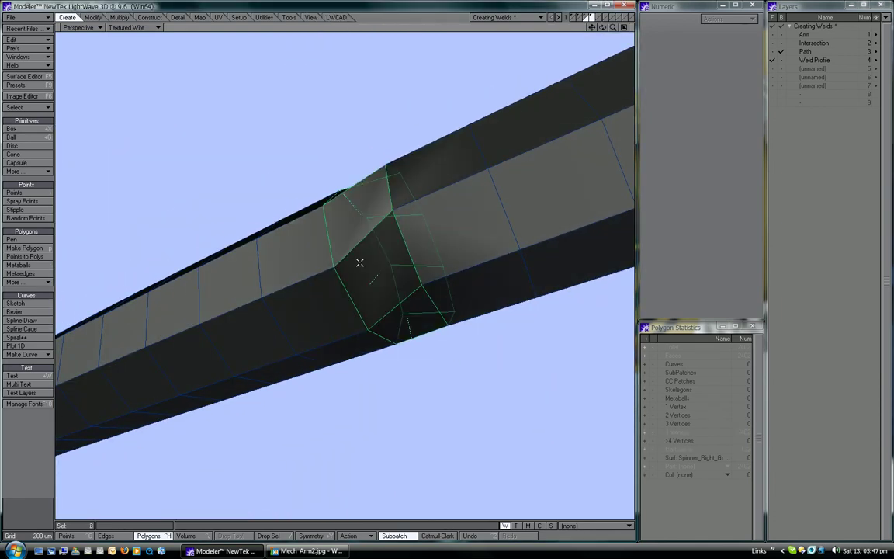
click(24, 440)
alt+drag(345, 232, 405, 212)
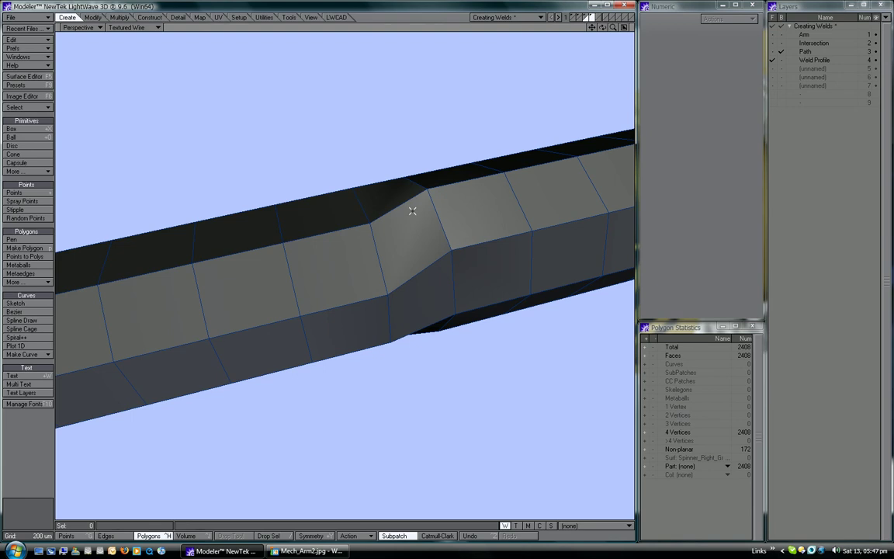
- Convert the closed weld loop to subpatches and check its overall shape
ctrl+alt+drag(502, 219, 357, 210)
alt+drag(456, 197, 339, 241)
key(Tab)
scroll(369, 279, down, 4)
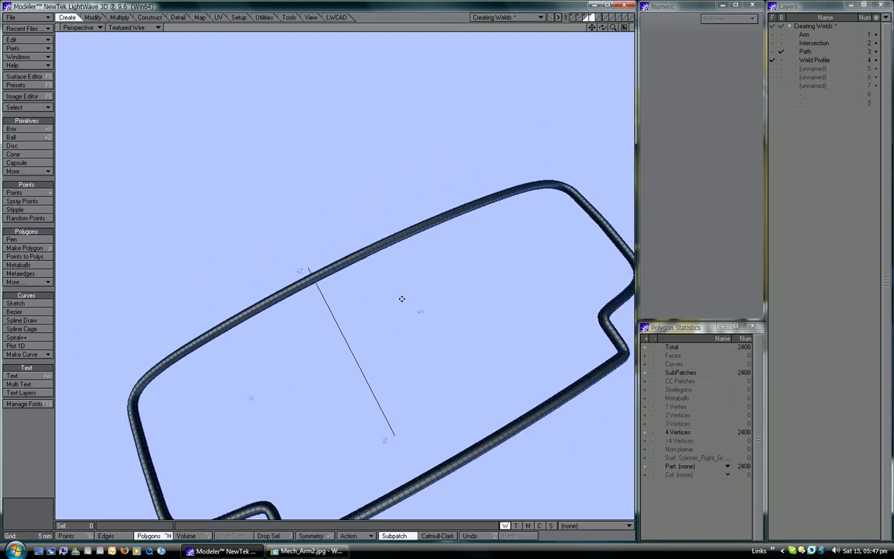
alt+drag(389, 255, 349, 271)
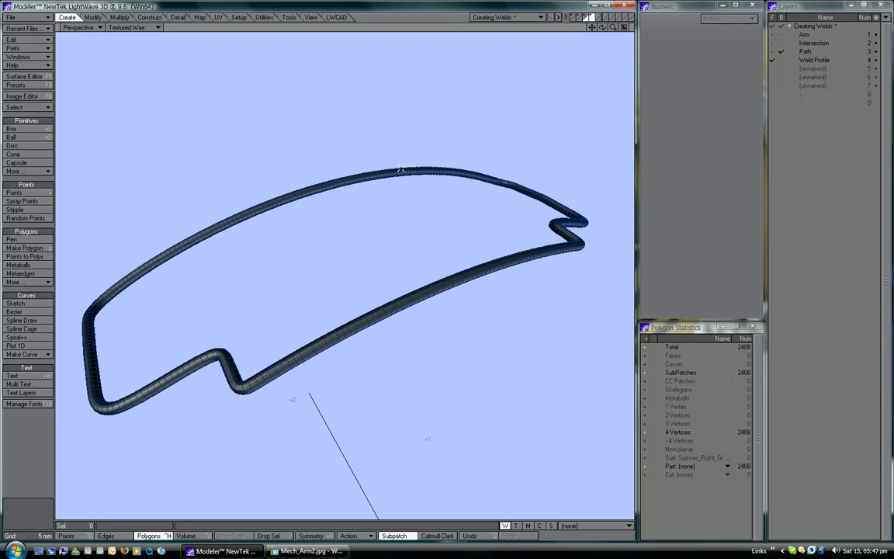
- Assign the surface named body to the weld loop, with Make Default enabled
key(q)
click(406, 195)
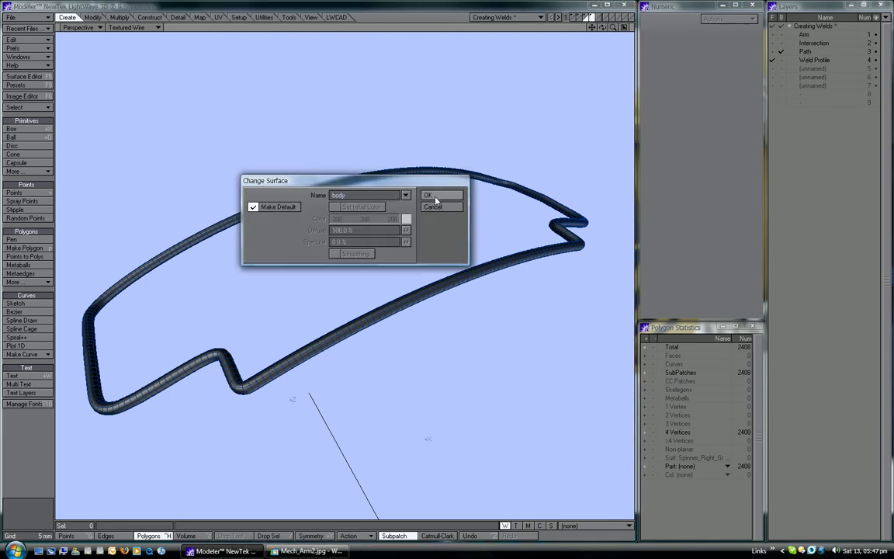
click(407, 207)
click(434, 196)
alt+drag(447, 199, 430, 231)
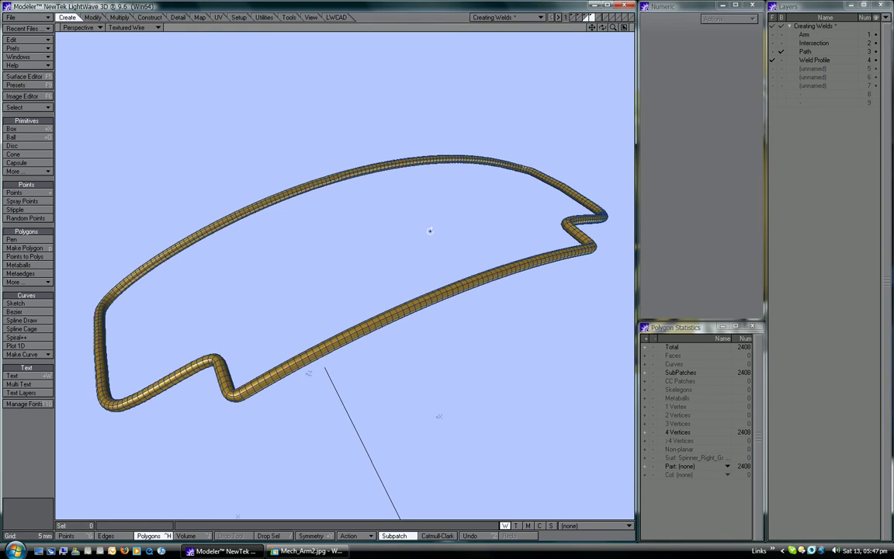
- Show the Arm layer together with the Weld Profile layer and examine the weld where the arm meets the housing
click(773, 61)
shift+click(773, 34)
ctrl+alt+drag(280, 378, 206, 298)
alt+drag(296, 265, 248, 290)
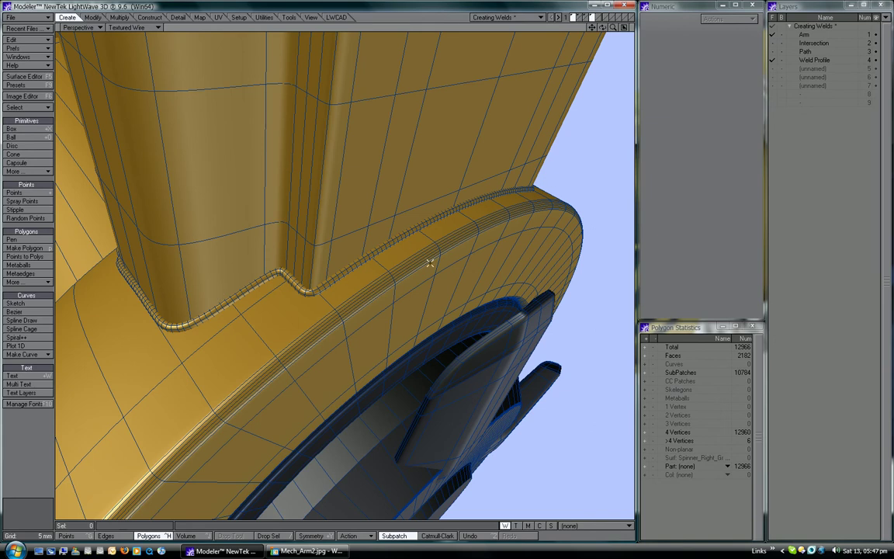
alt+drag(429, 287, 352, 276)
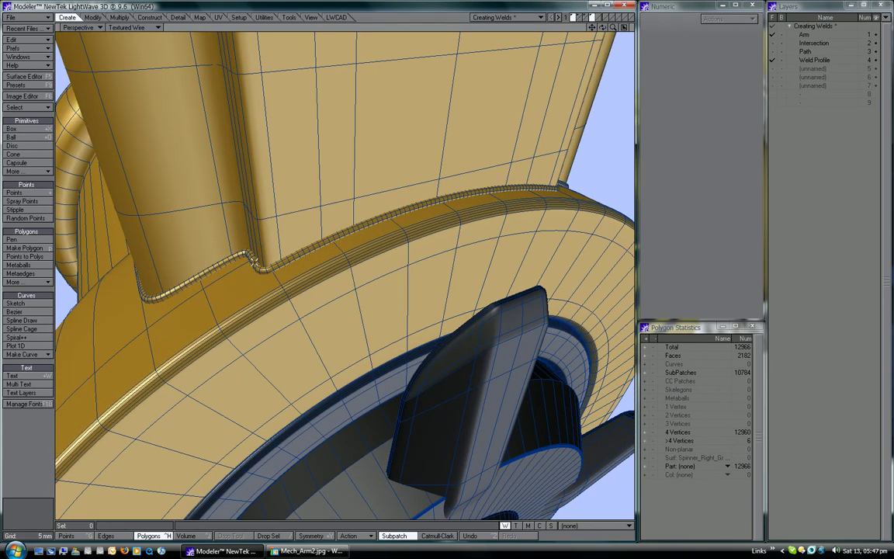
- Isolate the Weld Profile layer and apply a Gaussian Jitter with a radius of 500 um in X, Y and Z
click(773, 61)
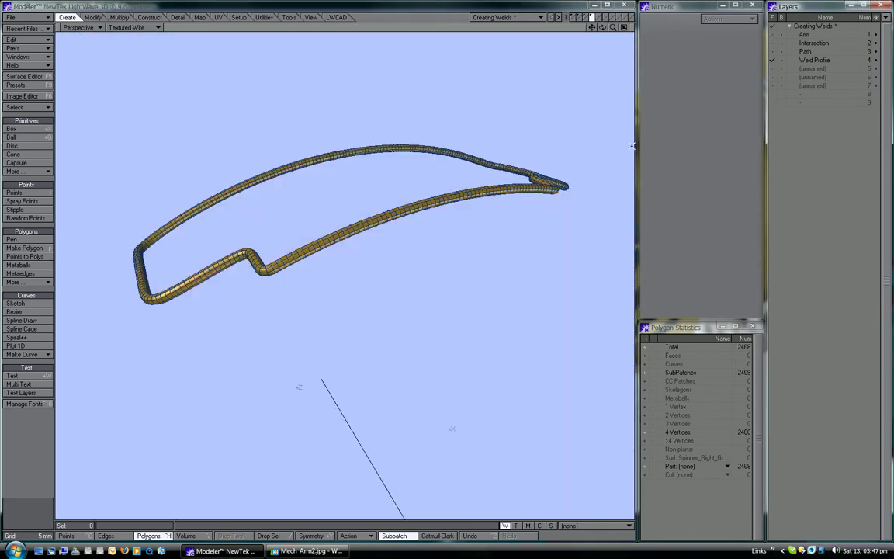
alt+drag(329, 208, 99, 323)
click(93, 18)
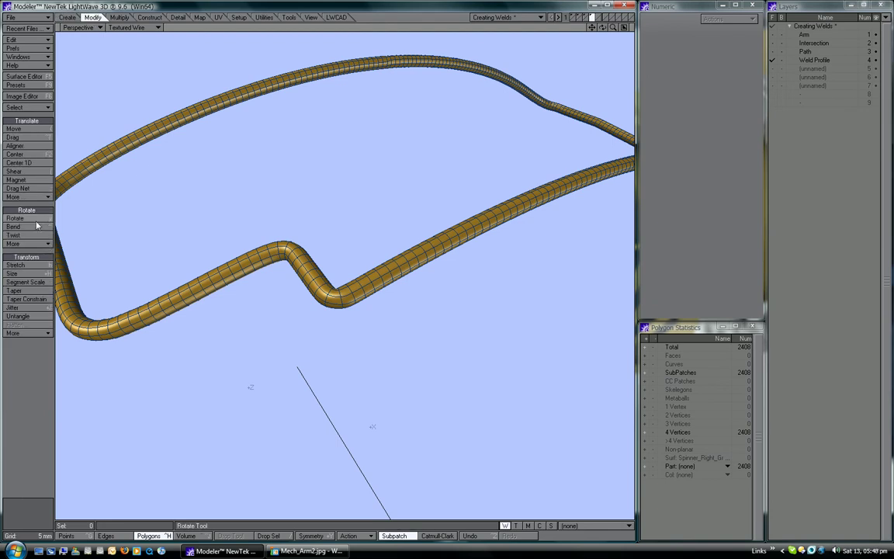
click(17, 308)
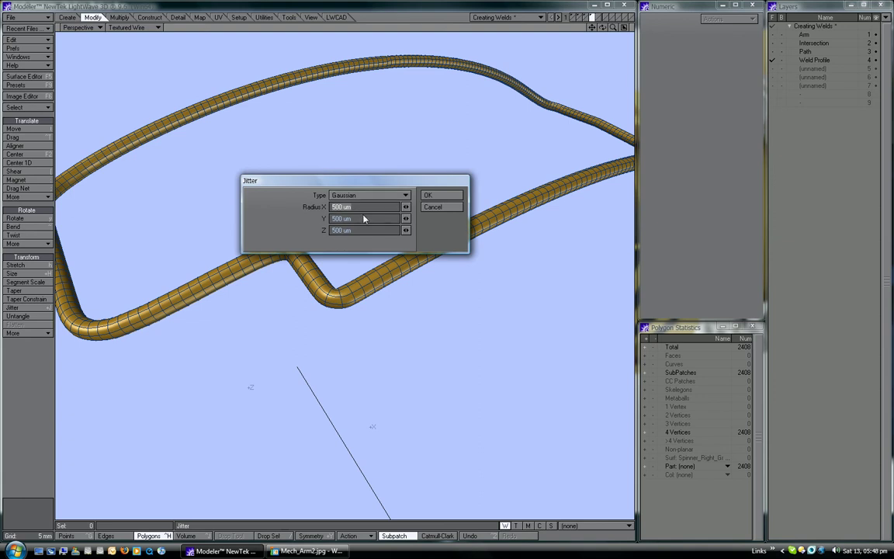
click(429, 195)
alt+drag(376, 304, 344, 286)
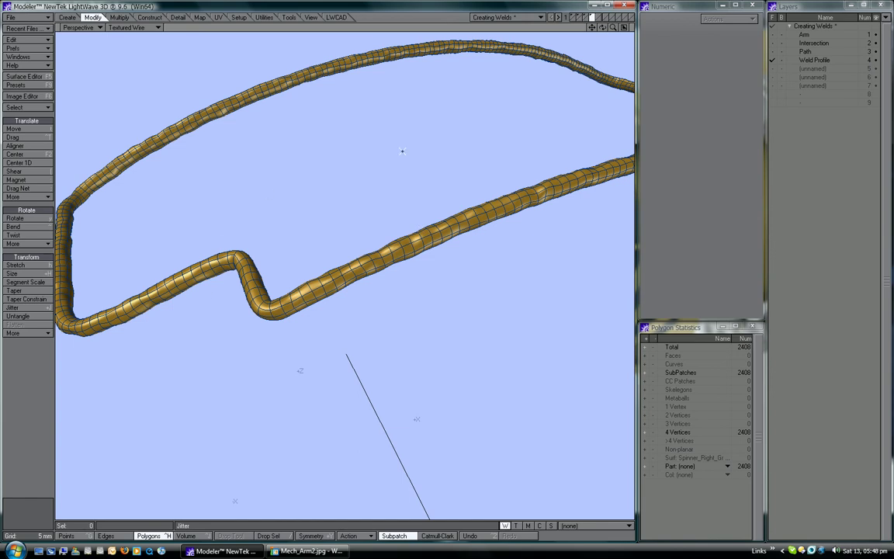
- Show the Arm layer with the jittered weld and examine the joint in Texture shading without wireframe
shift+click(772, 35)
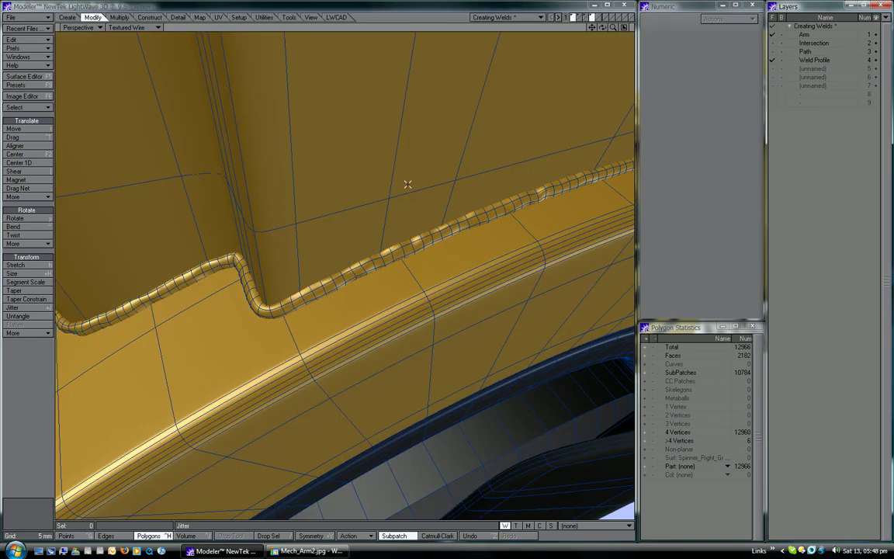
ctrl+alt+drag(437, 232, 523, 170)
alt+drag(380, 264, 304, 253)
alt+drag(368, 194, 429, 224)
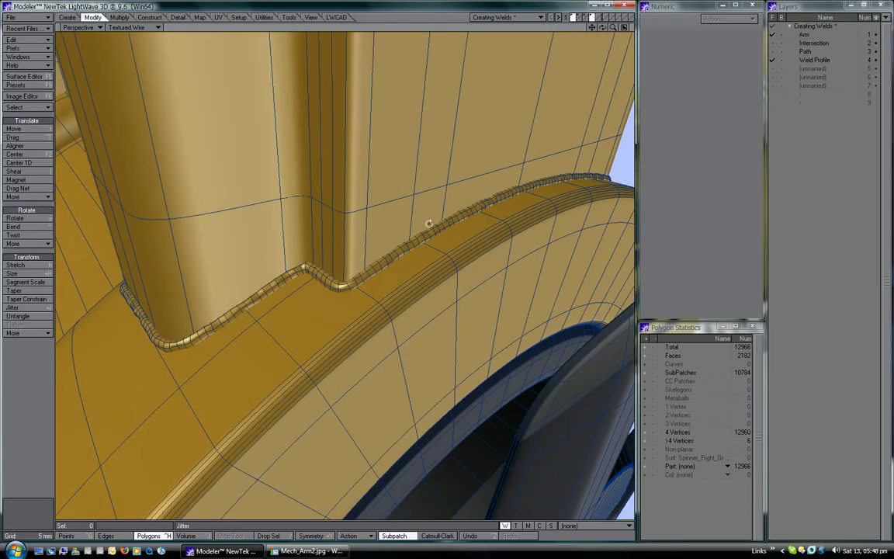
key(KP_5)
alt+drag(380, 270, 386, 293)
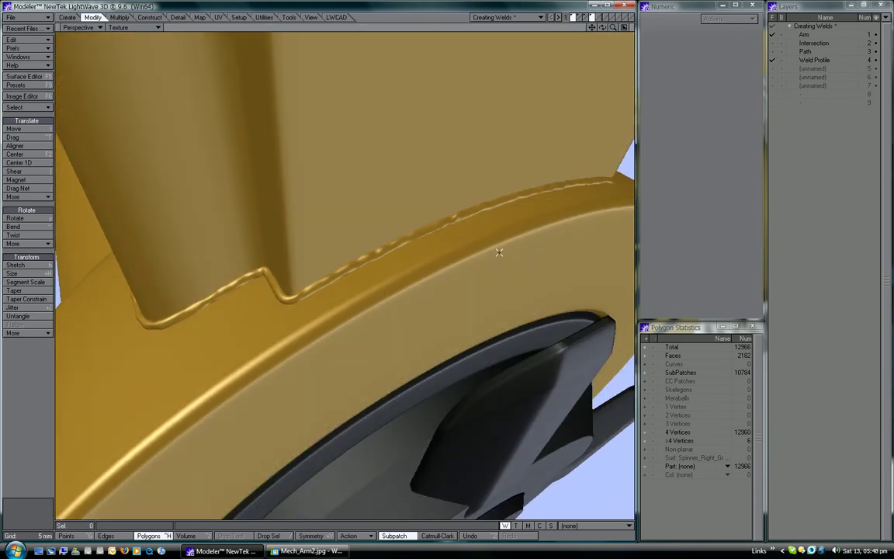
ctrl+alt+drag(499, 249, 377, 261)
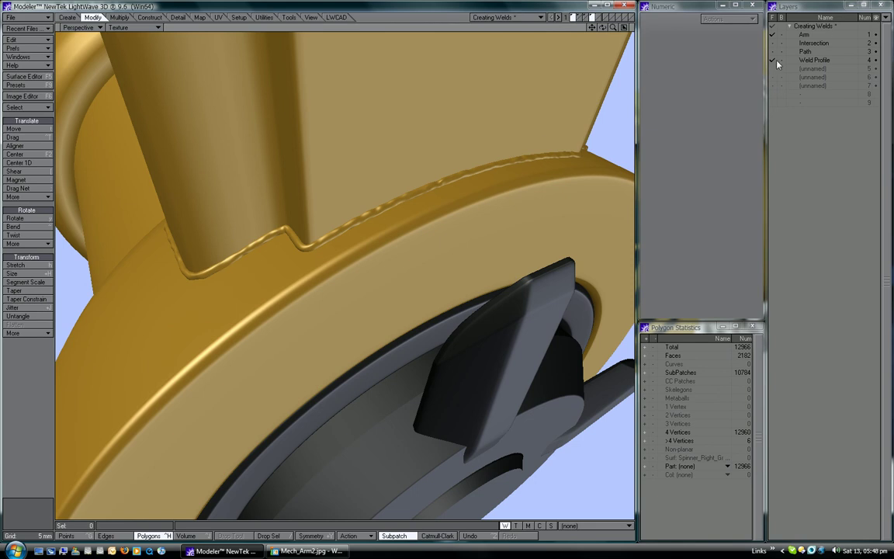
- Isolate the Weld Profile layer and thicken the weld with Point Normal Move by about 1.6 mm
click(777, 63)
alt+drag(333, 166, 329, 189)
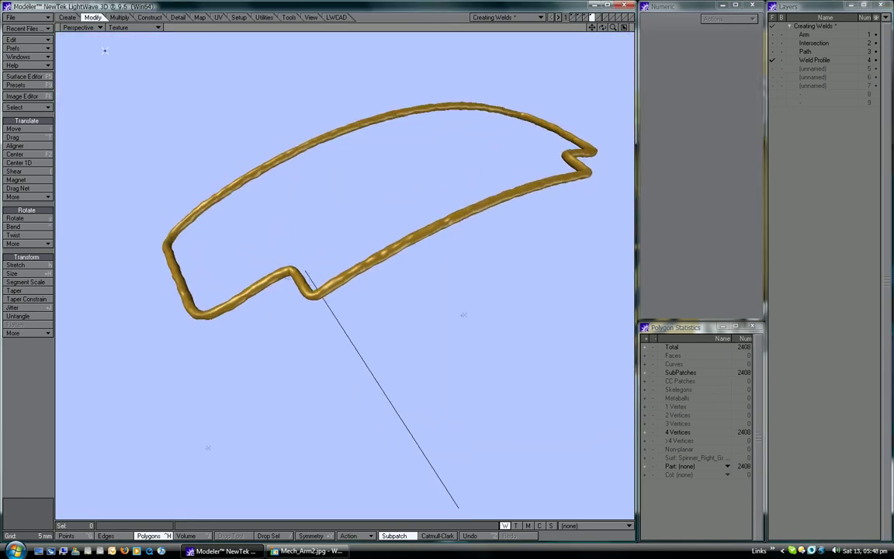
click(31, 197)
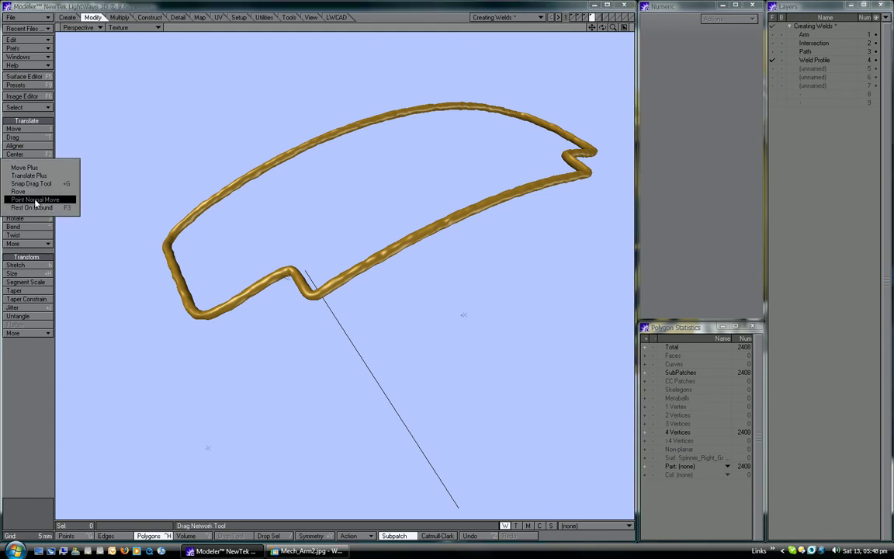
click(35, 201)
drag(329, 212, 333, 214)
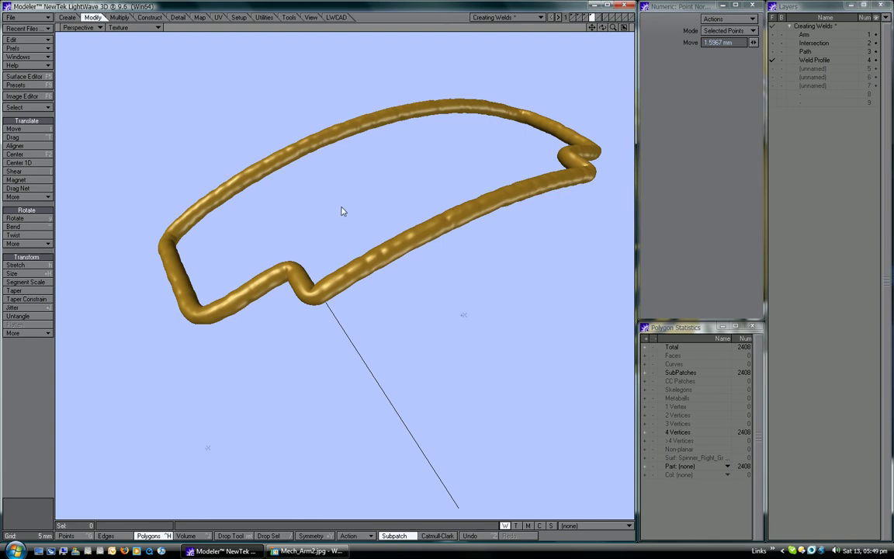
key(space)
- Show the Arm layer again and examine the thickened weld around the joint from several angles
click(773, 34)
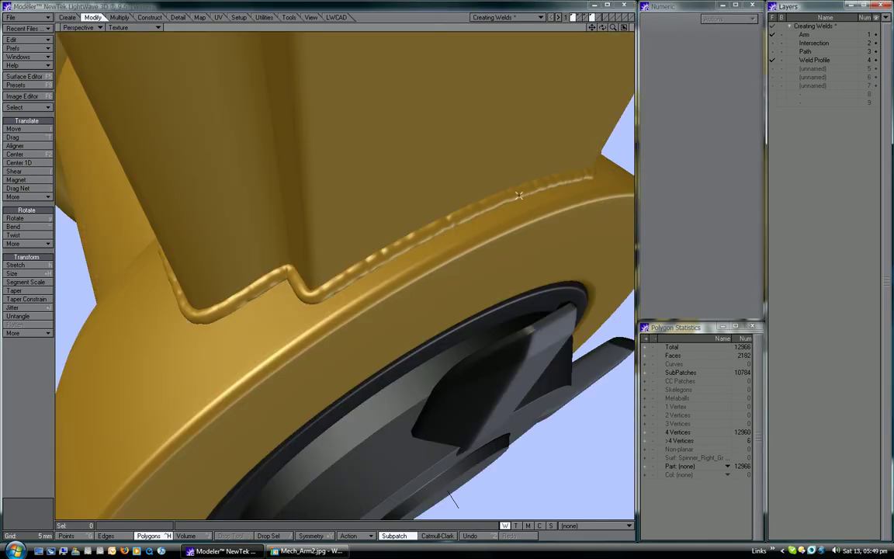
alt+drag(334, 183, 321, 208)
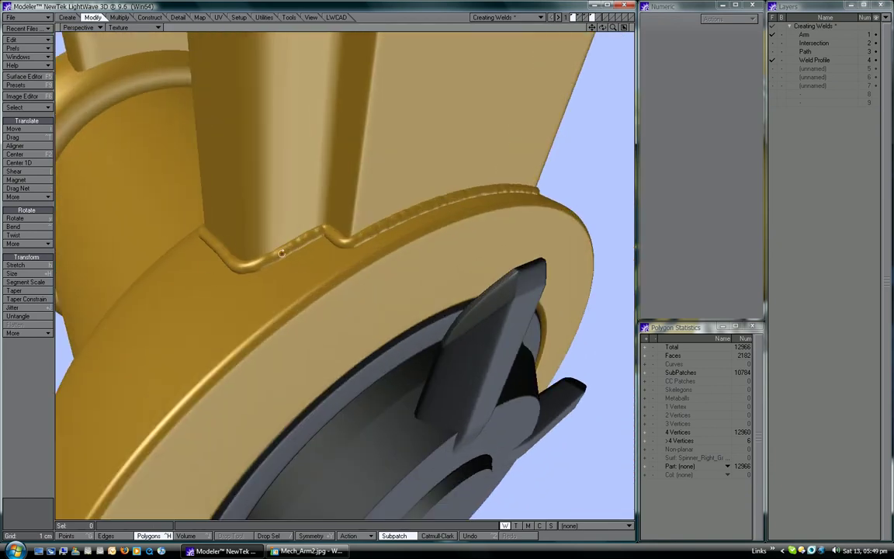
alt+drag(369, 262, 359, 266)
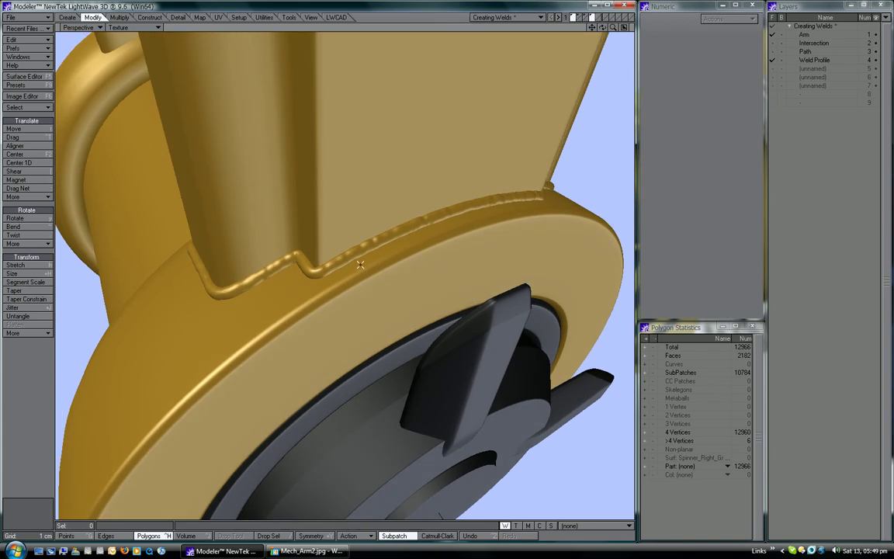
alt+drag(451, 224, 424, 289)
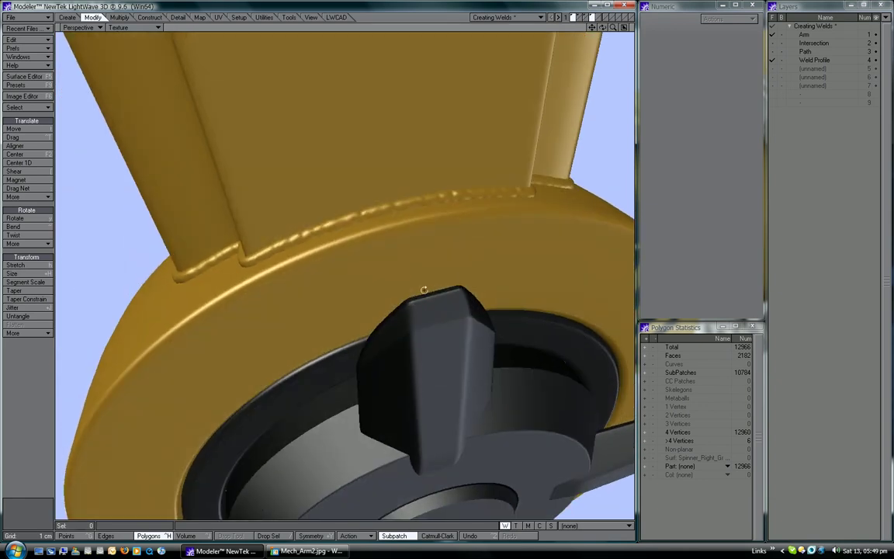
- Create a 24-sided disc with a 1.5 mm radius on the Z axis in layer 5, and flip its polygon
click(773, 69)
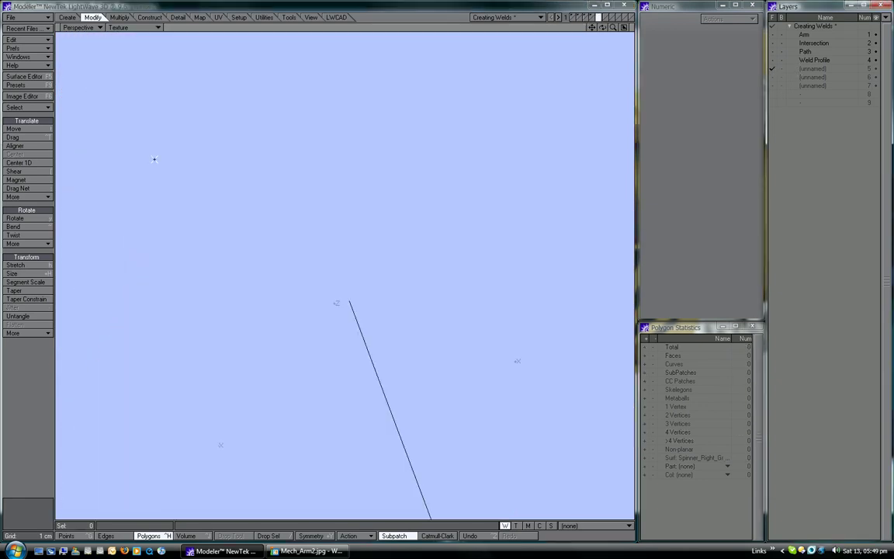
key(0)
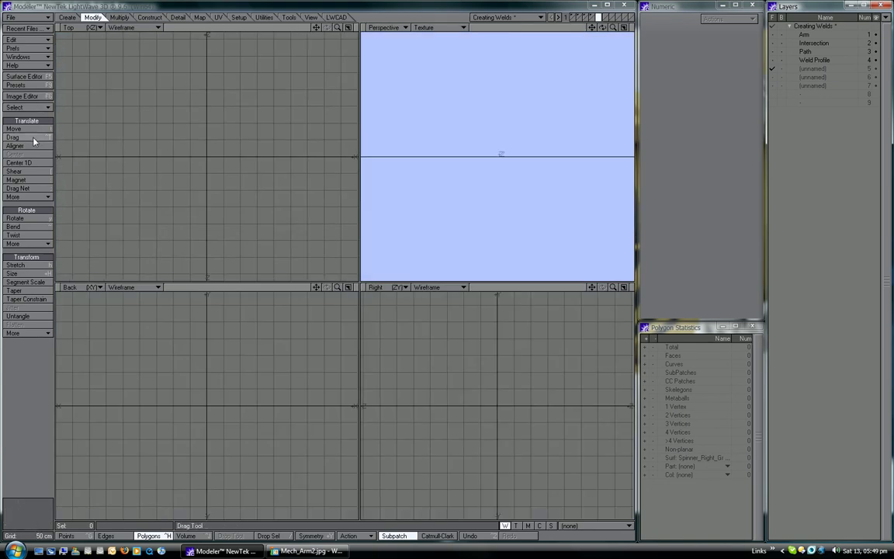
click(69, 17)
click(23, 146)
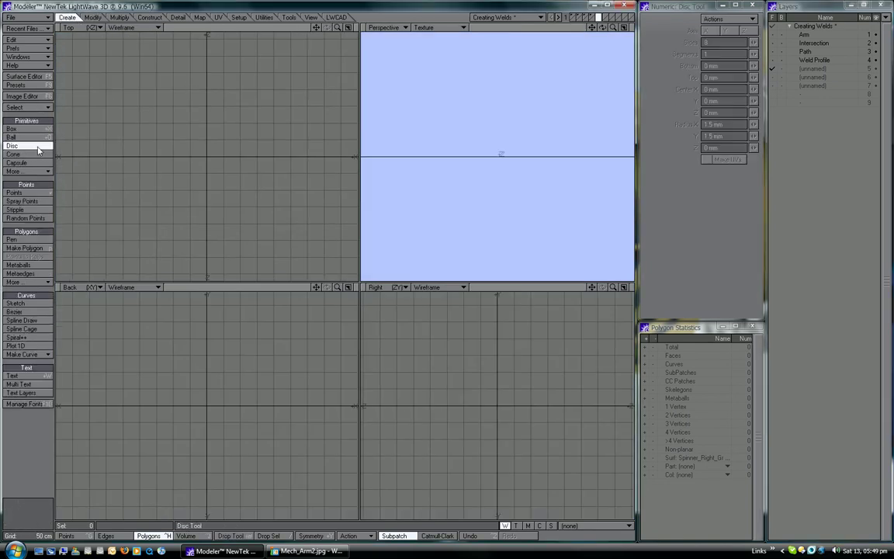
click(194, 137)
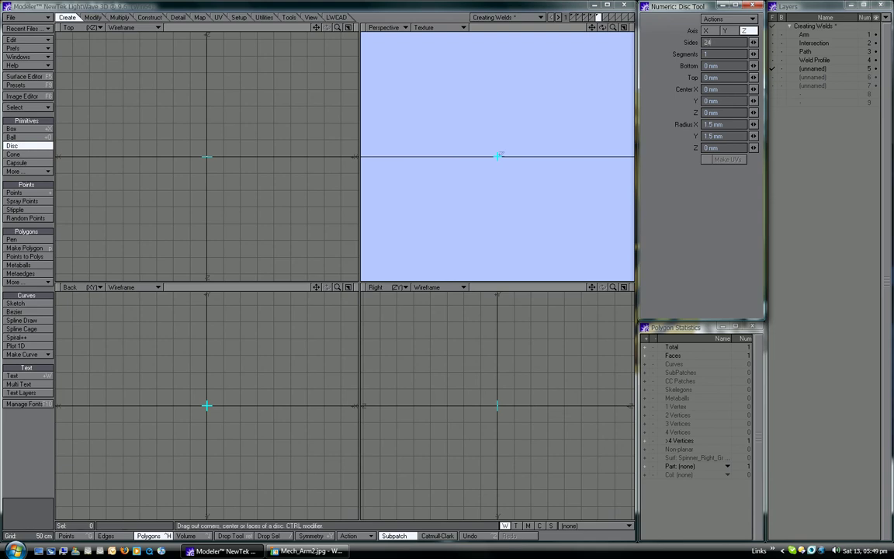
key(space)
key(a)
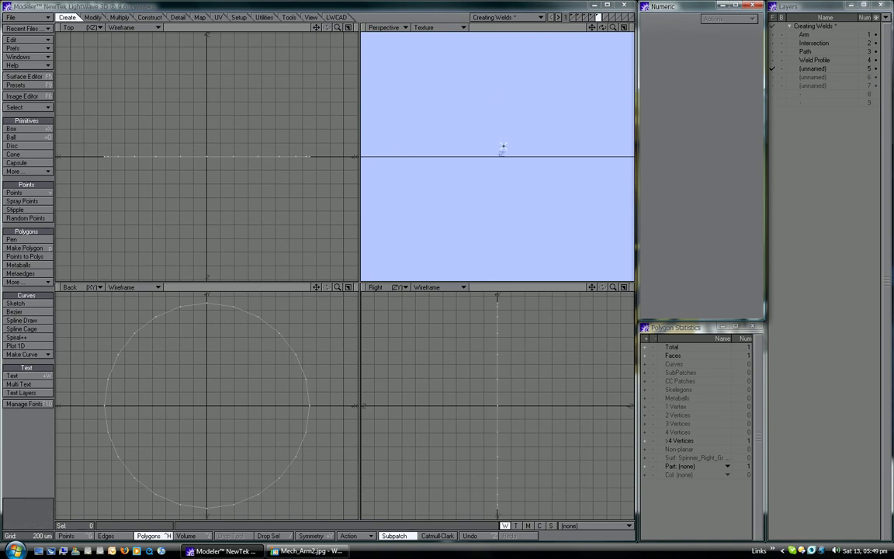
key(f)
alt+drag(526, 142, 506, 163)
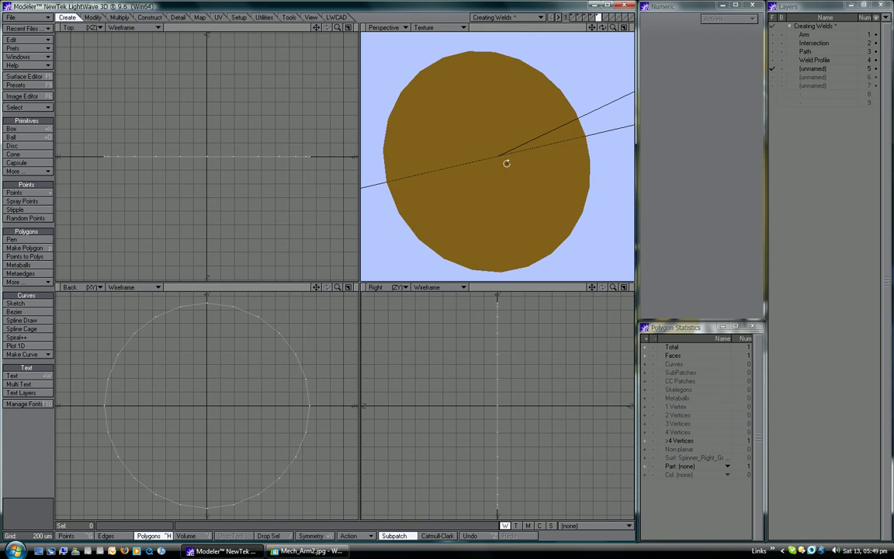
- Place the Path layer in the background and align the disc to the start of the path curve with FirstContact
click(782, 51)
ctrl+shift+click(230, 105)
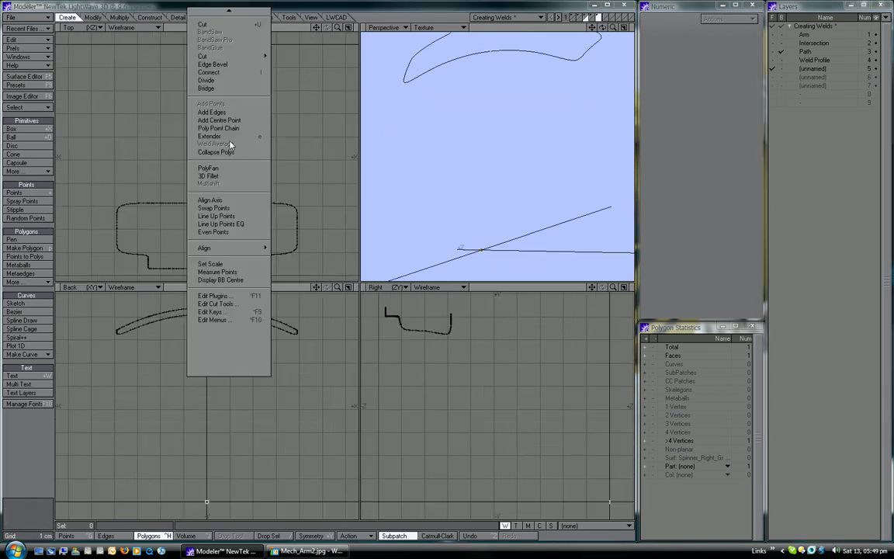
mouse_move(216, 250)
click(296, 266)
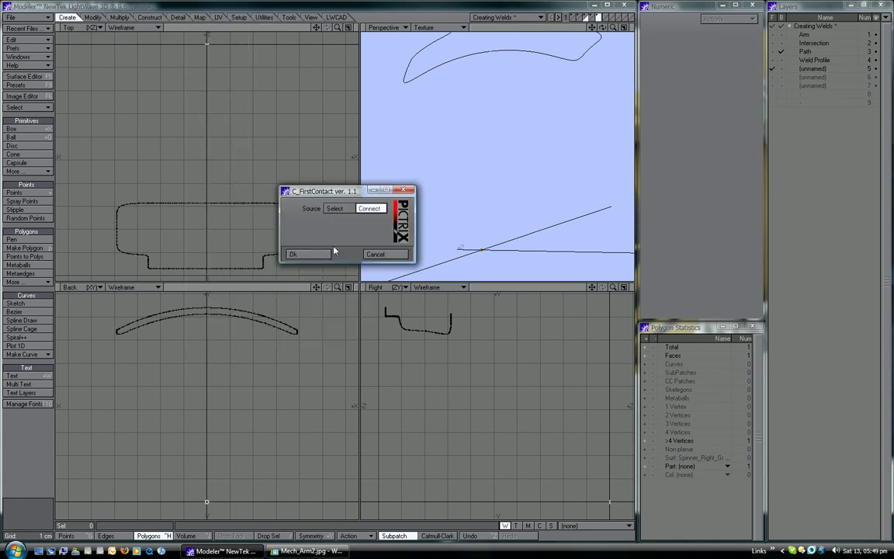
click(328, 254)
click(303, 295)
key(a)
ctrl+alt+drag(204, 104, 322, 121)
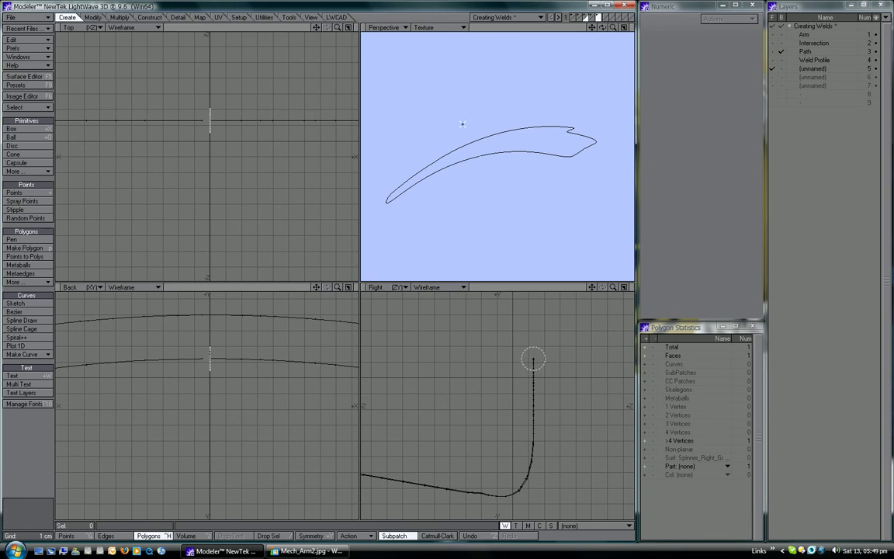
- Rail Extrude the disc along the path with Uniform Lengths, 300 segments and Oriented enabled
click(211, 117)
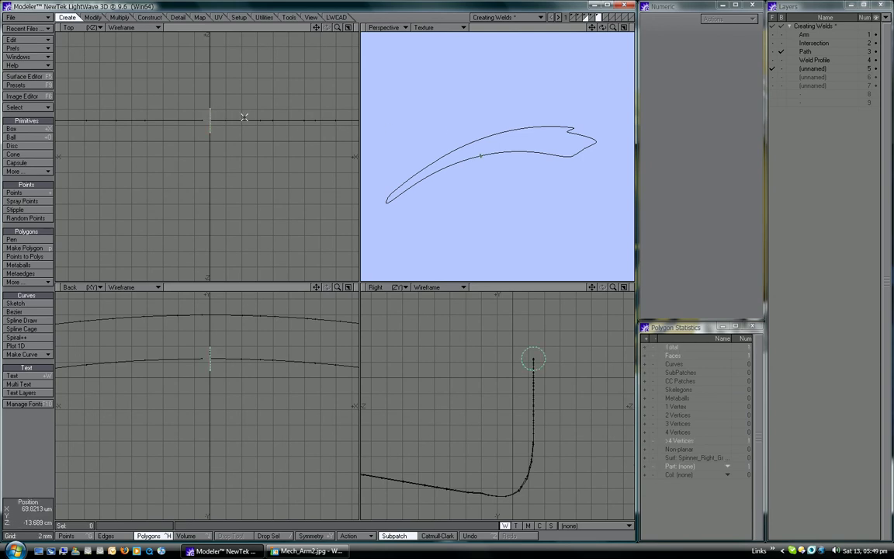
key(ctrl+r)
click(371, 205)
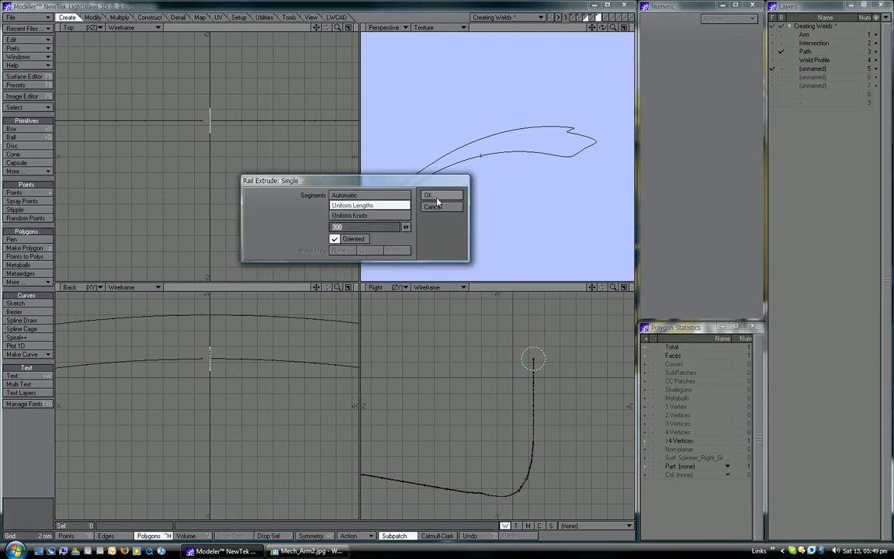
click(428, 195)
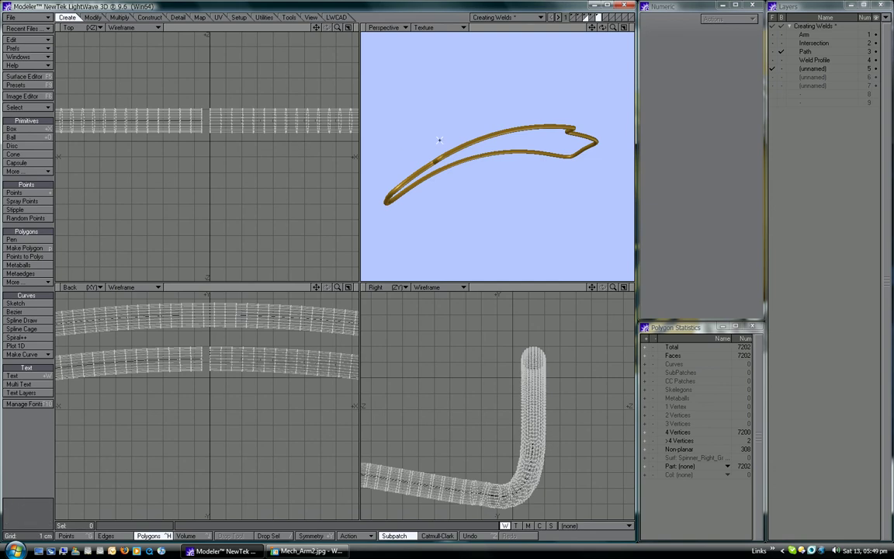
- Select the two end-cap polygons facing each other across the tube's gap and bridge them into a closed loop
key(KP_0)
key(KP_3)
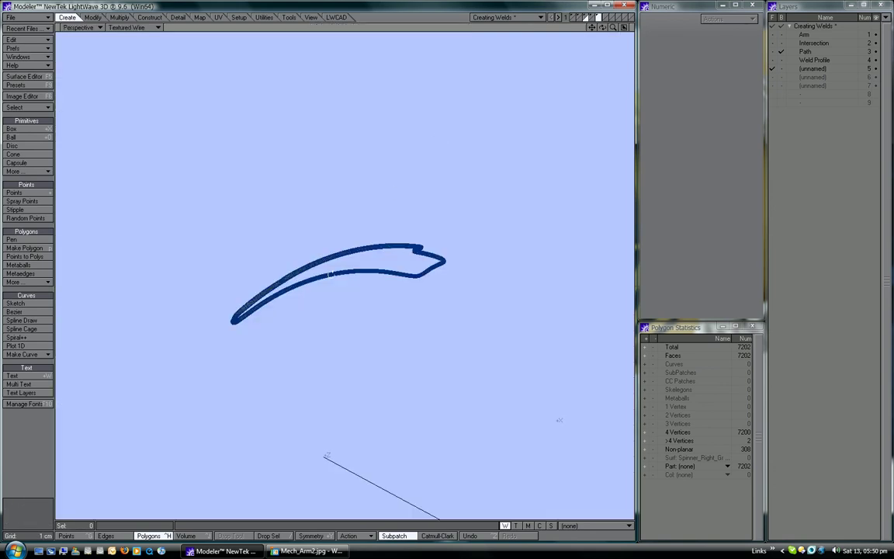
alt+drag(289, 363, 359, 245)
scroll(381, 227, up, 10)
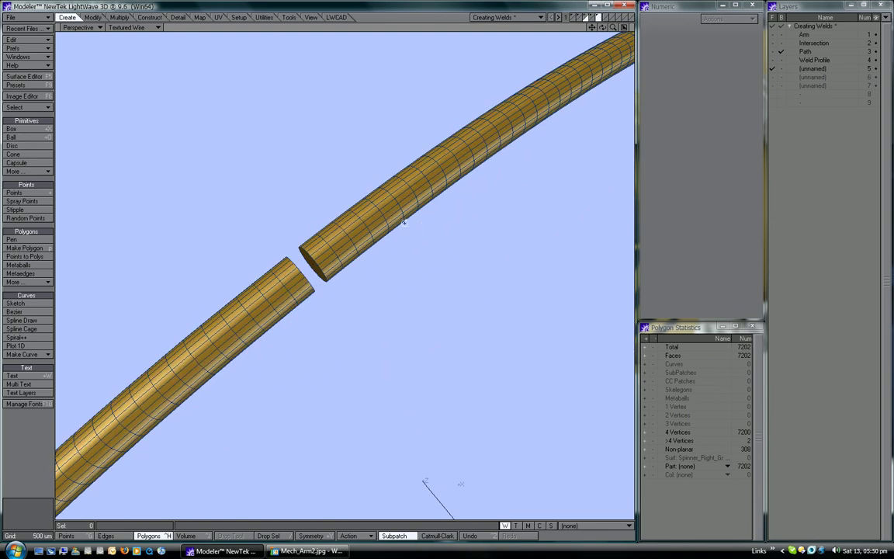
alt+drag(405, 214, 352, 204)
click(333, 252)
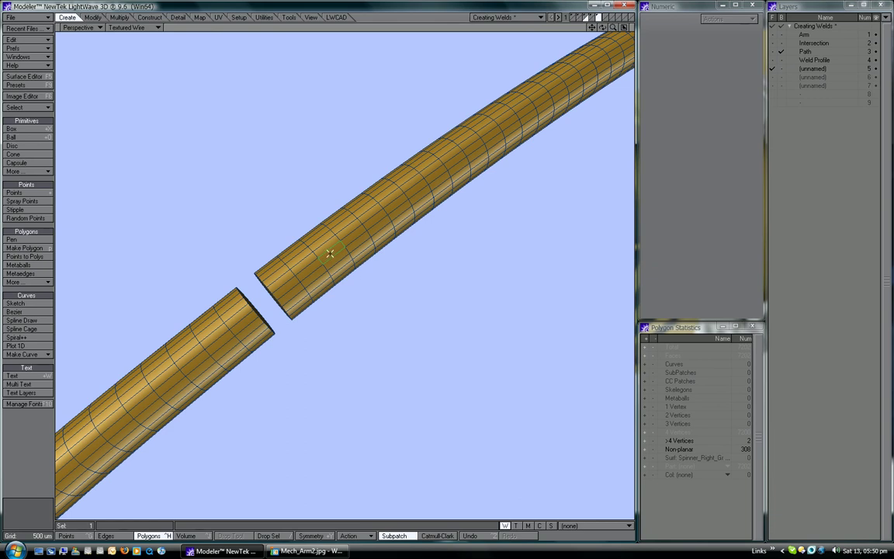
click(330, 253)
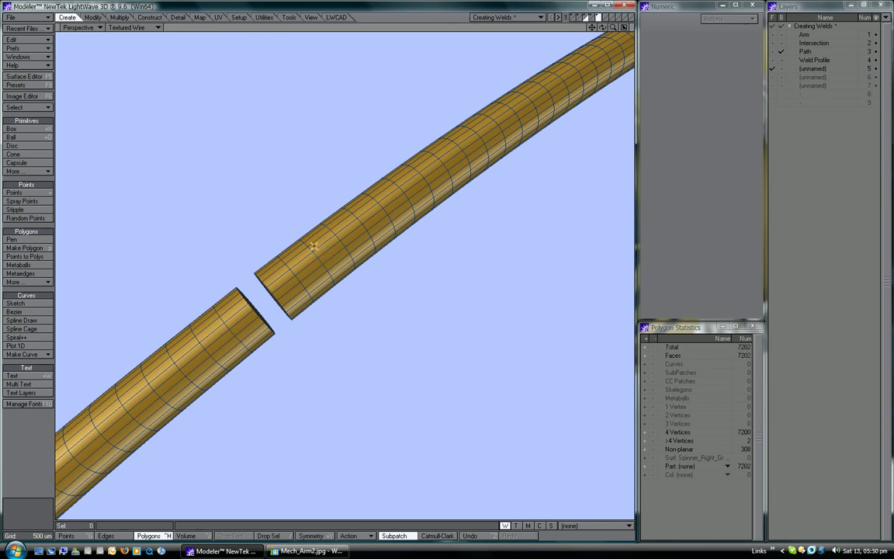
mouse_move(252, 305)
alt+mouse_down()
mouse_move(296, 254)
mouse_move(285, 250)
alt+mouse_up()
click(282, 290)
click(197, 325)
ctrl+shift+click(342, 208)
click(343, 206)
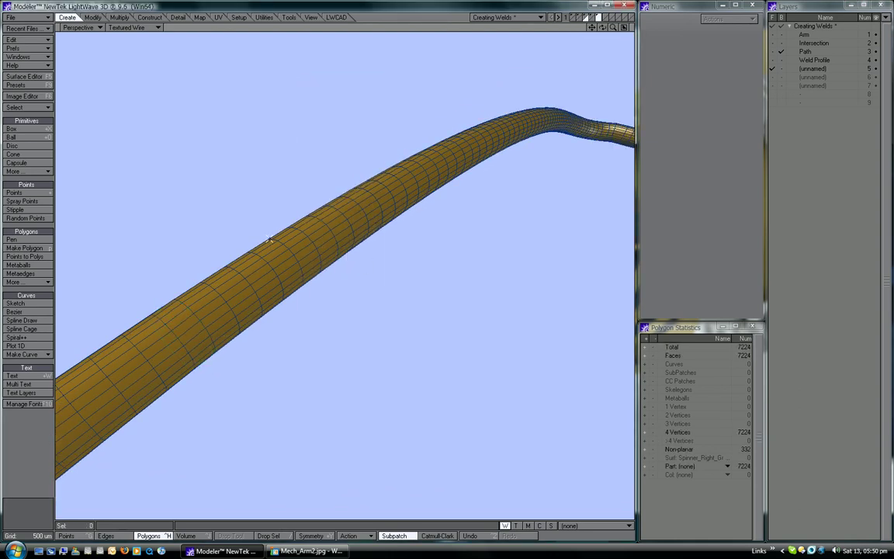
- Convert the closed weld tube to subpatches and roughen its surface with Jitter
key(Tab)
key(a)
alt+drag(356, 261, 371, 299)
scroll(278, 344, up, 5)
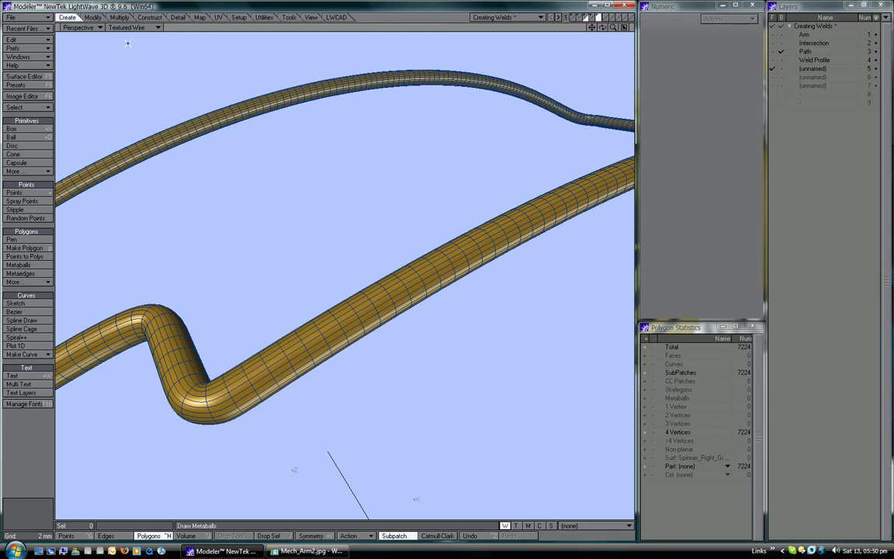
click(92, 17)
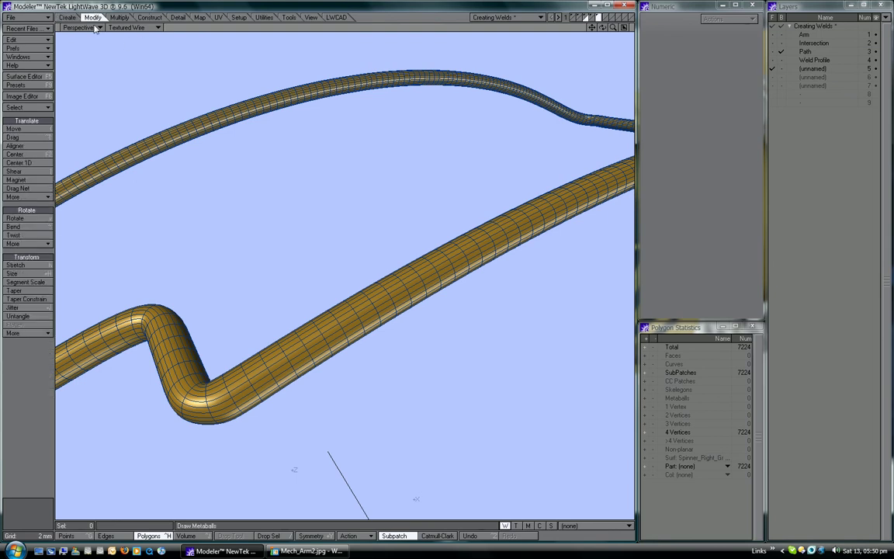
click(12, 307)
click(439, 198)
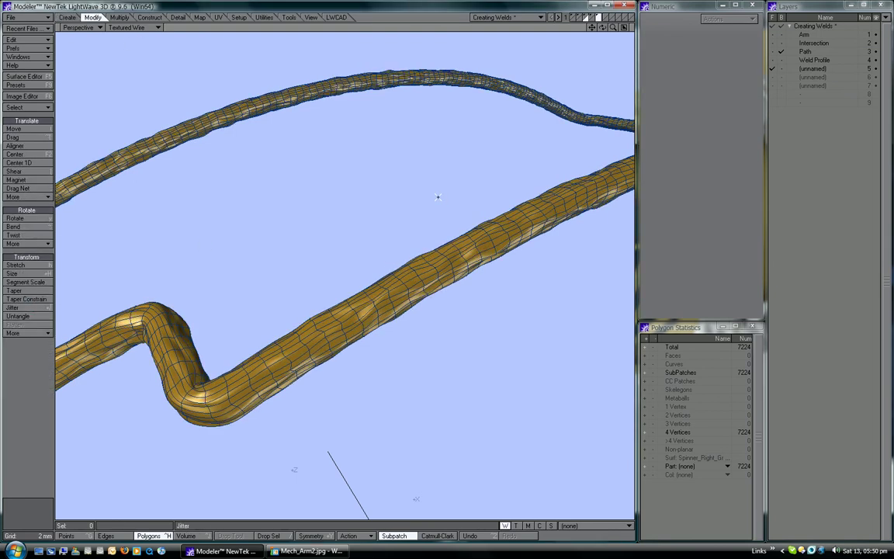
- Show the Arm layer with the layer 5 weld in Texture shading and examine the weld along the joint
key(KP_5)
click(774, 35)
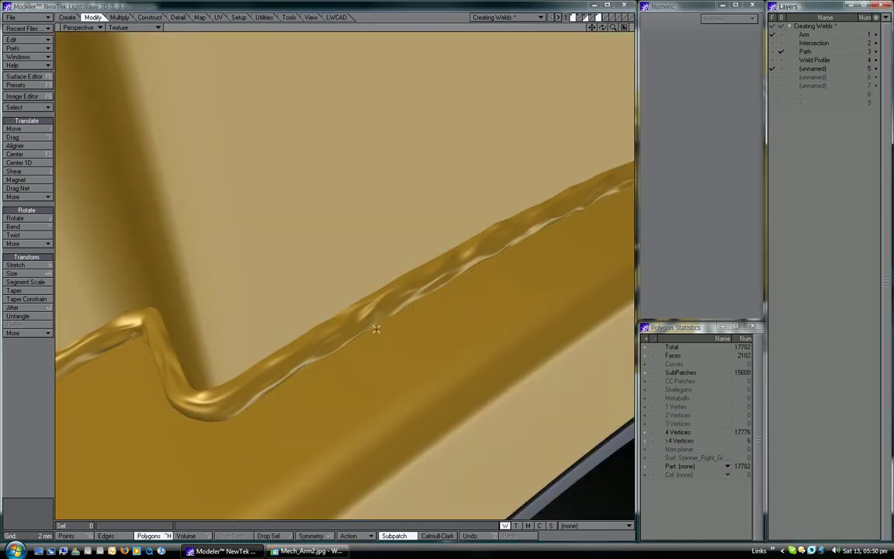
ctrl+alt+drag(378, 327, 340, 326)
alt+shift+drag(393, 312, 399, 280)
ctrl+alt+drag(520, 264, 465, 264)
alt+drag(180, 252, 298, 253)
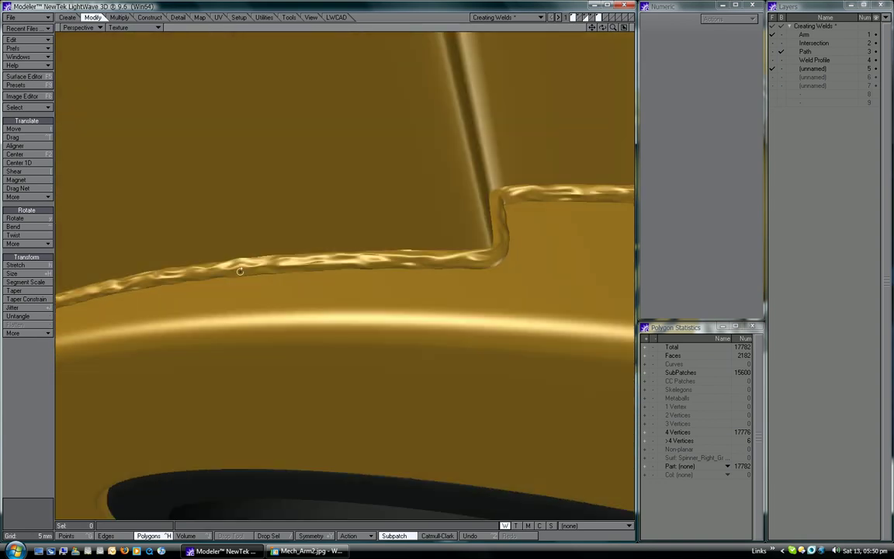
- Show the Weld Profile layer with the arm instead of layer 5 and examine the thicker weld for comparison
click(772, 59)
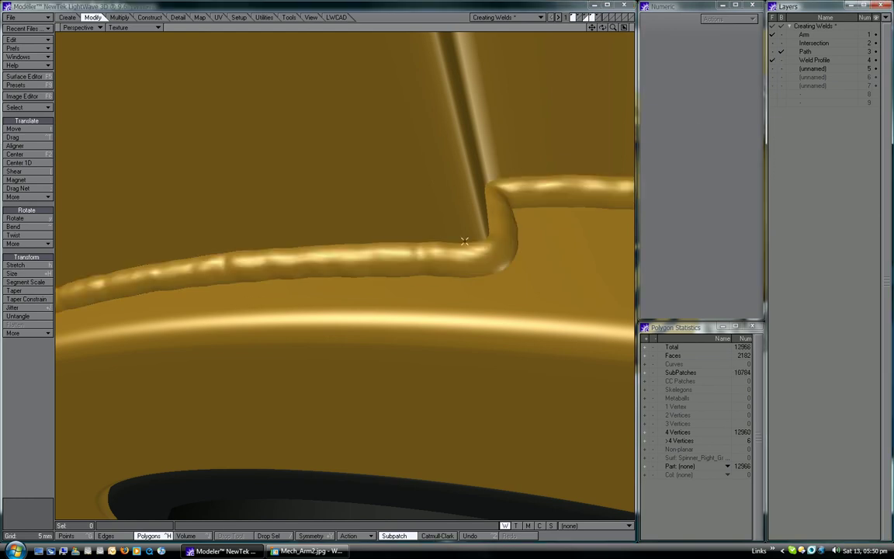
ctrl+alt+drag(468, 245, 457, 276)
scroll(456, 276, up, 3)
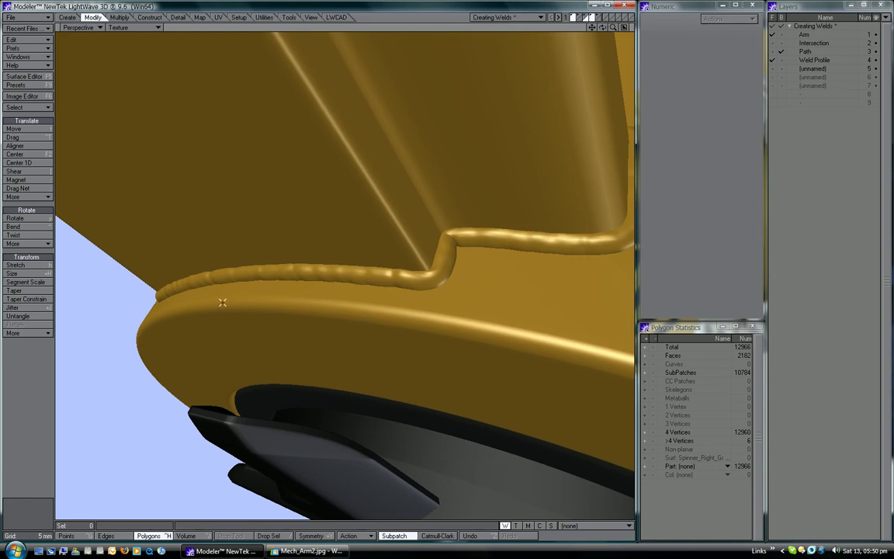
- Show the layer 5 weld in place of the Weld Profile layer and examine the thinner bead from several angles
click(773, 68)
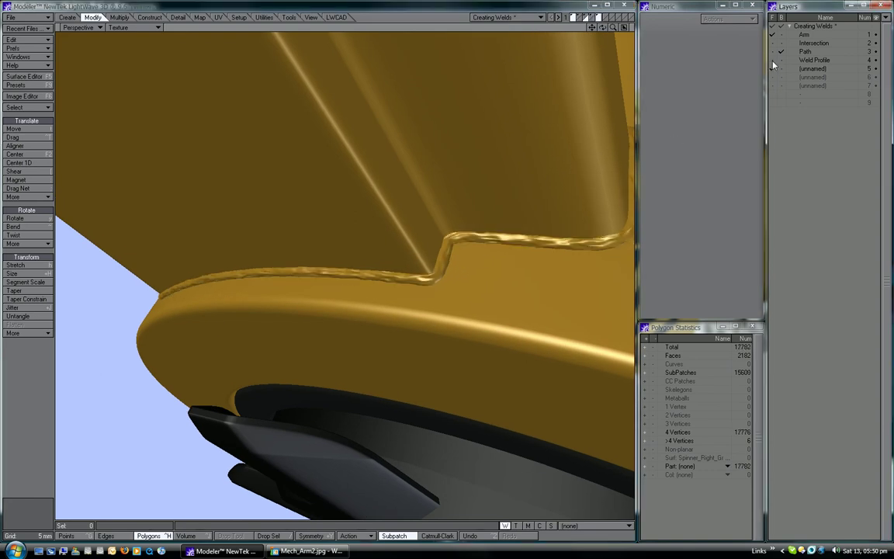
alt+drag(475, 262, 461, 255)
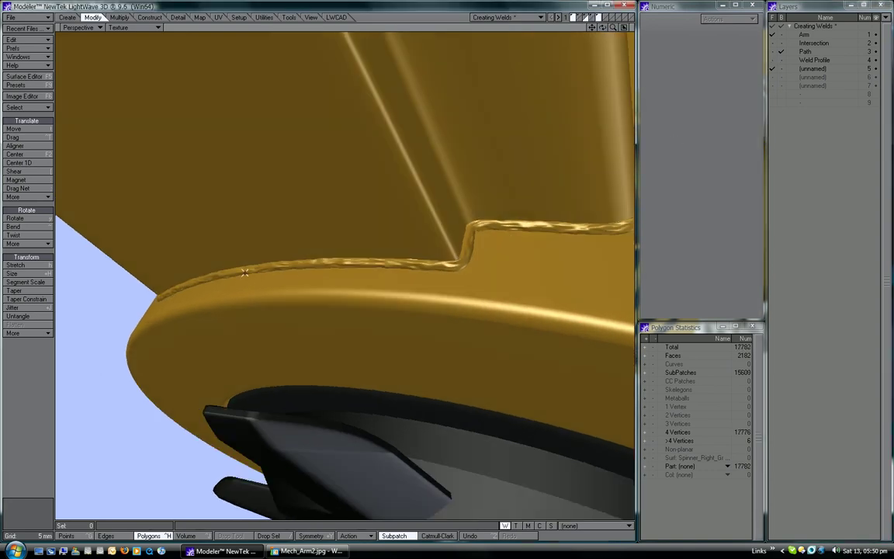
alt+drag(370, 272, 255, 299)
alt+drag(422, 240, 305, 299)
scroll(307, 298, up, 2)
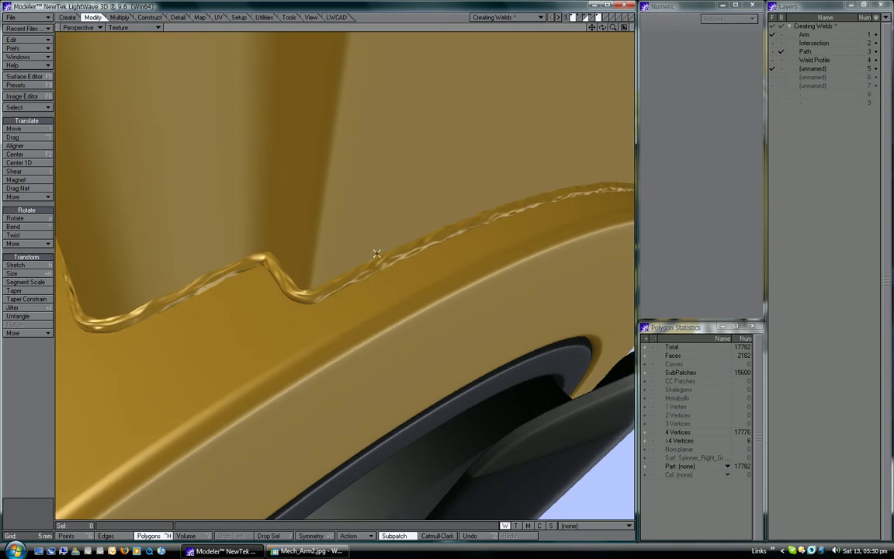
alt+drag(395, 275, 411, 269)
click(772, 69)
scroll(392, 255, up, 4)
key(KP_3)
alt+drag(392, 257, 445, 290)
alt+drag(445, 291, 475, 254)
alt+drag(421, 239, 552, 208)
- Display the Weld Profile layer together with the Arm layer and examine the thicker weld across the whole joint
click(773, 60)
shift+click(774, 35)
key(a)
alt+drag(329, 308, 384, 295)
key(g)
key(period)
key(period)
alt+drag(330, 343, 393, 287)
key(KP_8)
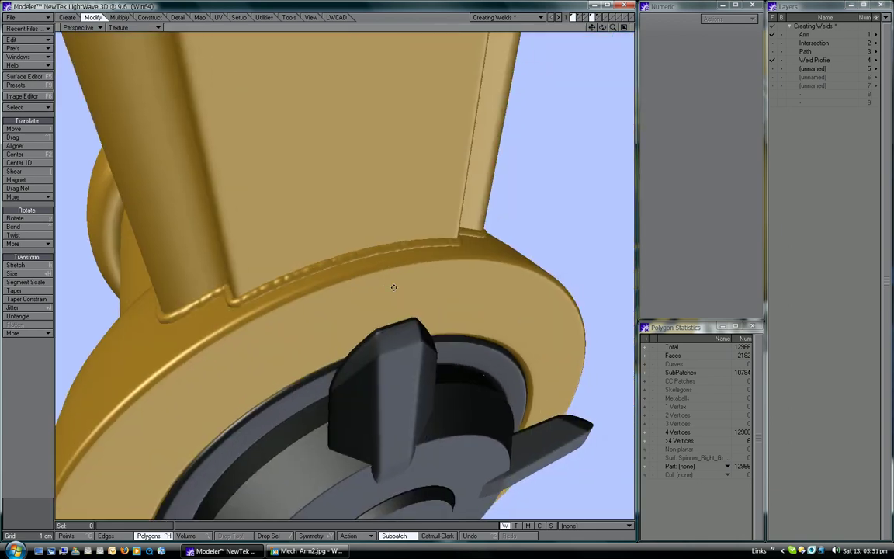
- Switch to Windows Photo Gallery and examine the welds up close in the Mech_Arm2.jpg render
click(307, 551)
scroll(262, 233, up, 2)
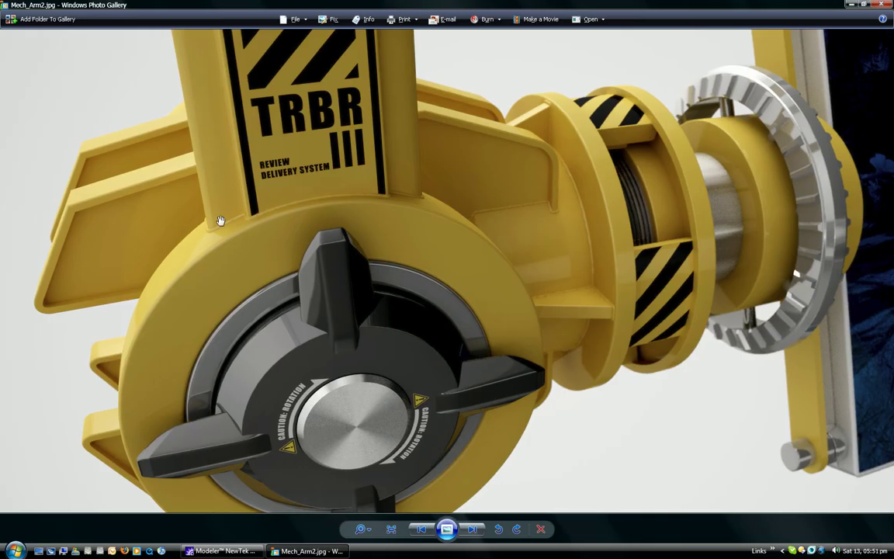